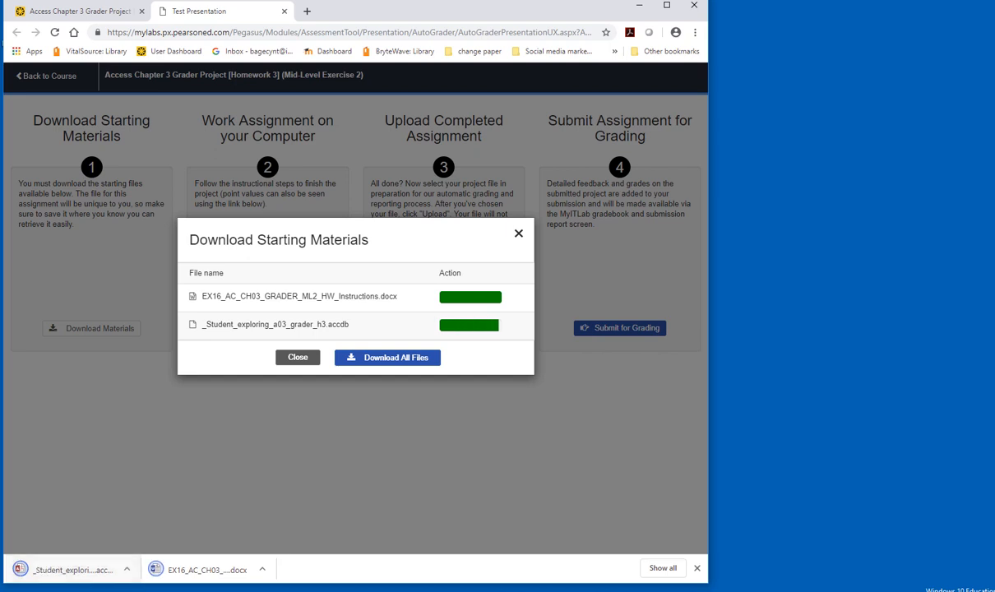
# - Copy the downloaded database and instructions files to the desktop and close the download dialog
pyautogui.moveTo(73, 577); pyautogui.dragTo(800, 206)
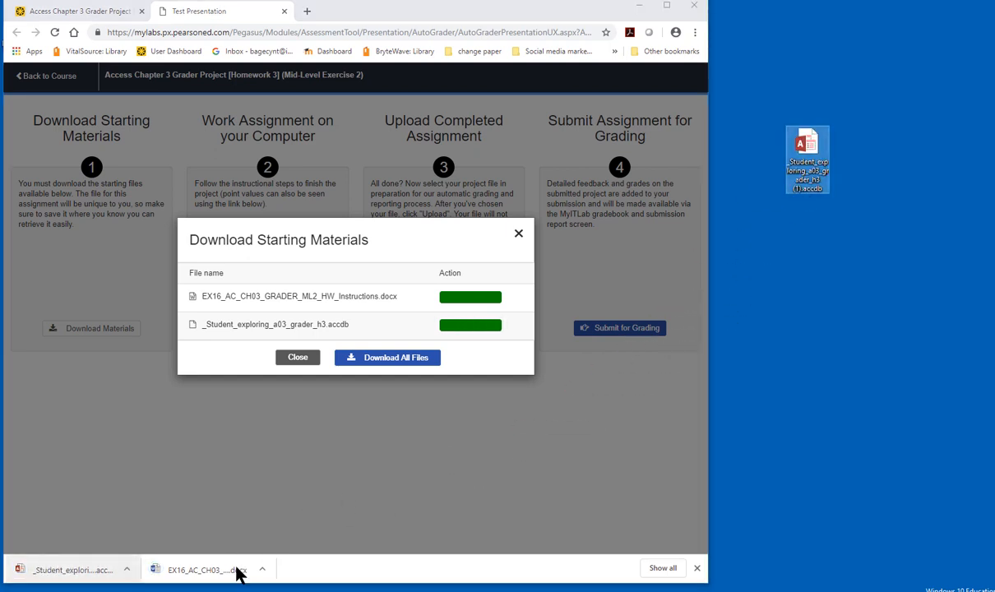
pyautogui.moveTo(196, 579); pyautogui.dragTo(881, 325)
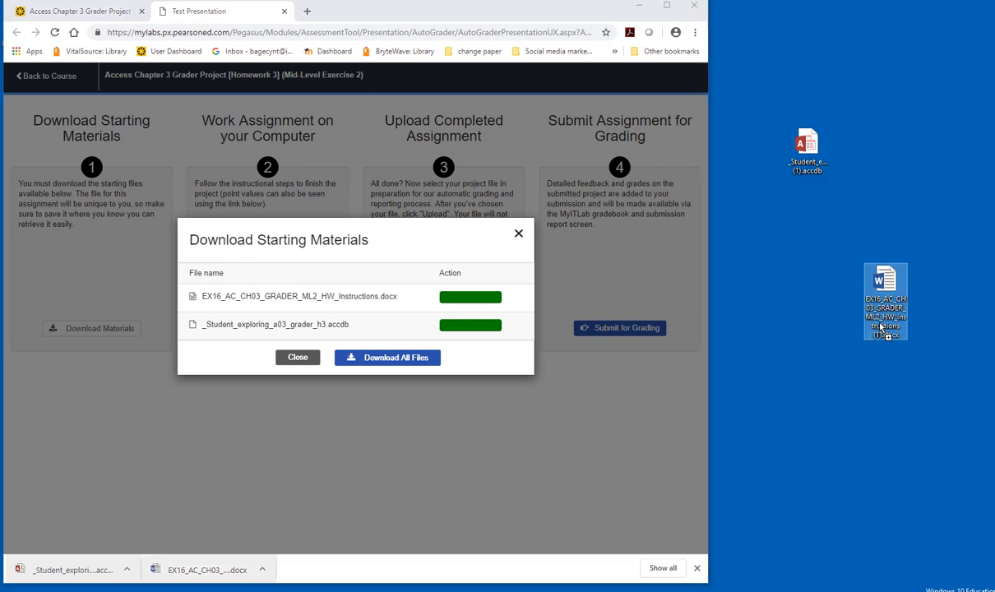
pyautogui.click(297, 359)
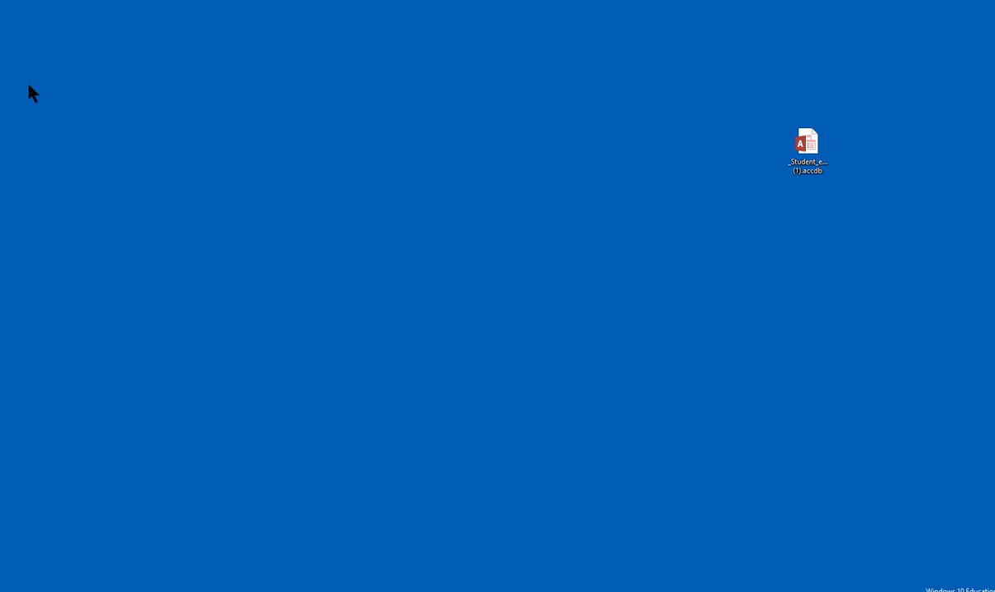
# - Open the downloaded database and start a new query in Design view
pyautogui.doubleClick(807, 148)
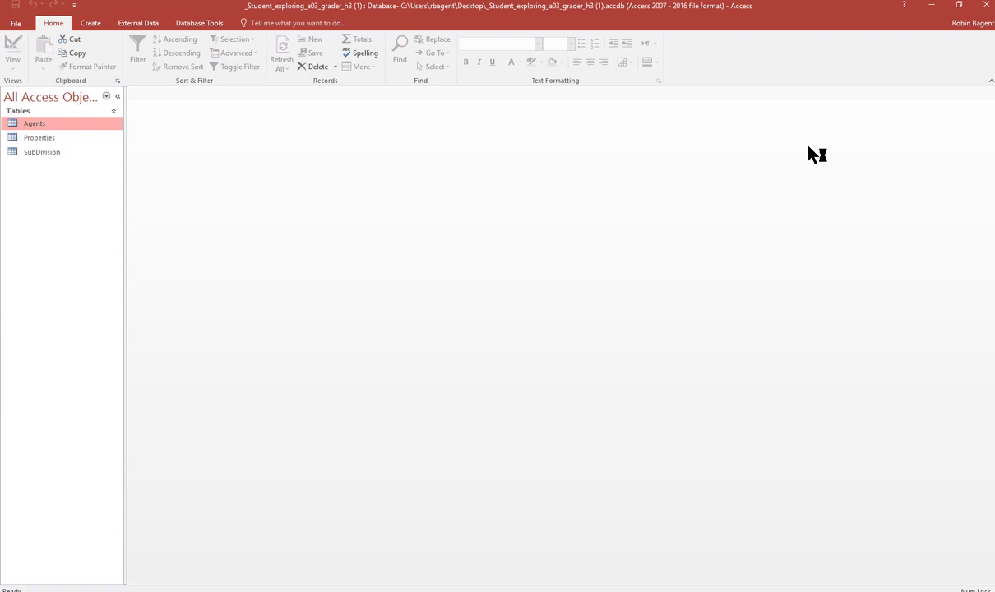
pyautogui.click(91, 25)
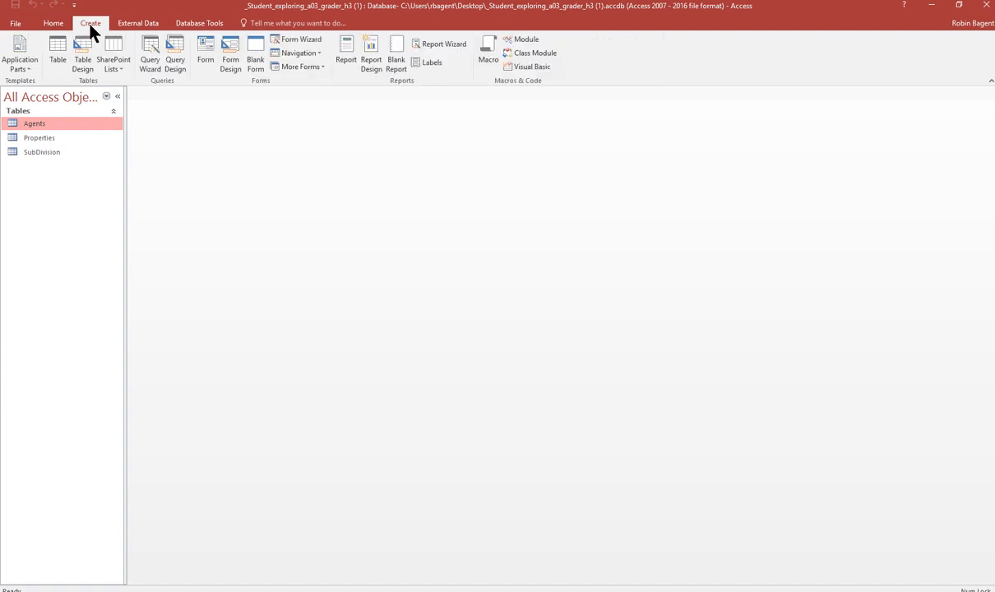
pyautogui.click(179, 67)
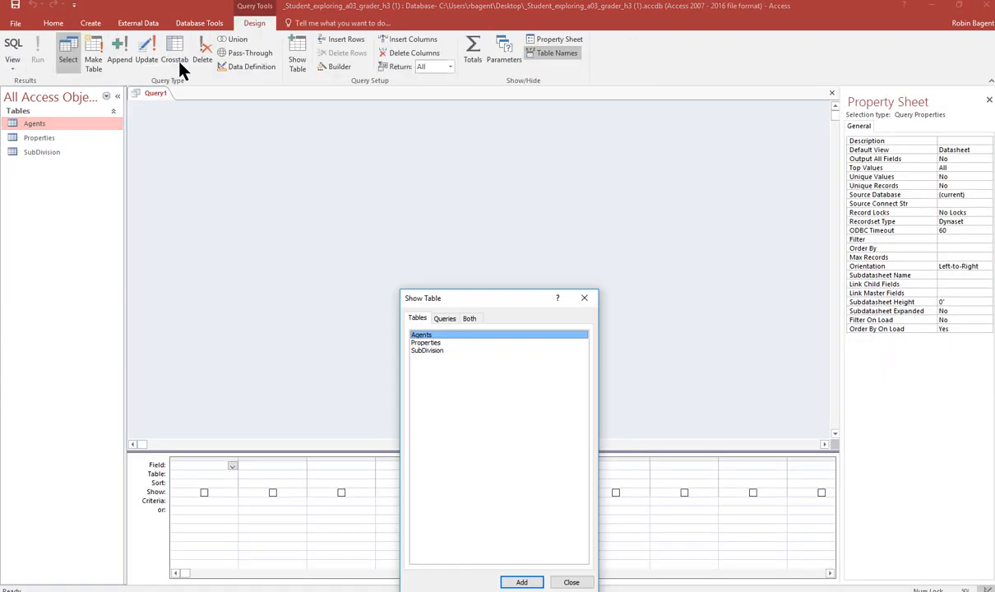
# - Add the Agents, Properties and SubDivision tables to the query
pyautogui.doubleClick(437, 335)
pyautogui.doubleClick(435, 342)
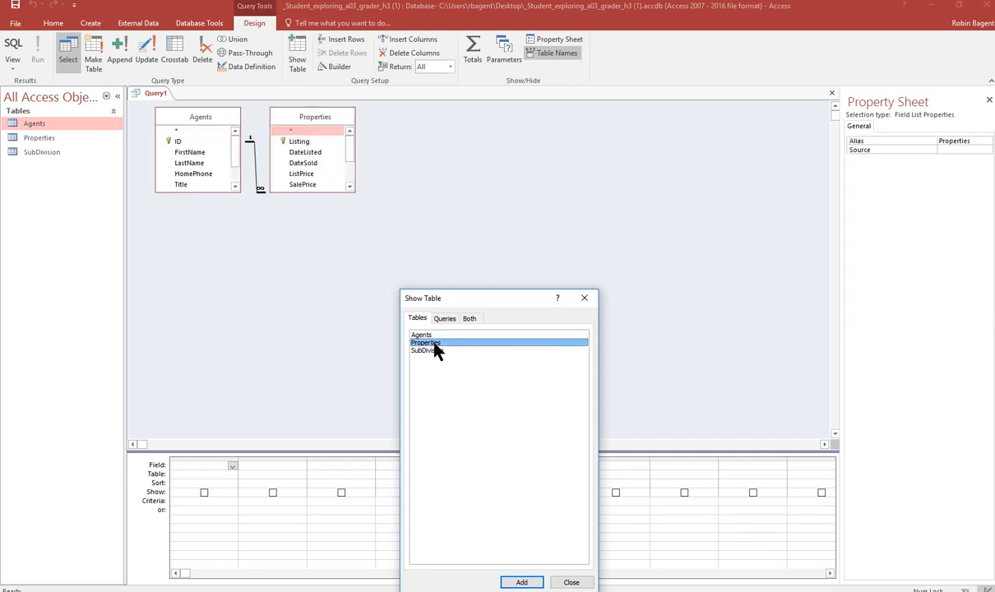
pyautogui.doubleClick(436, 351)
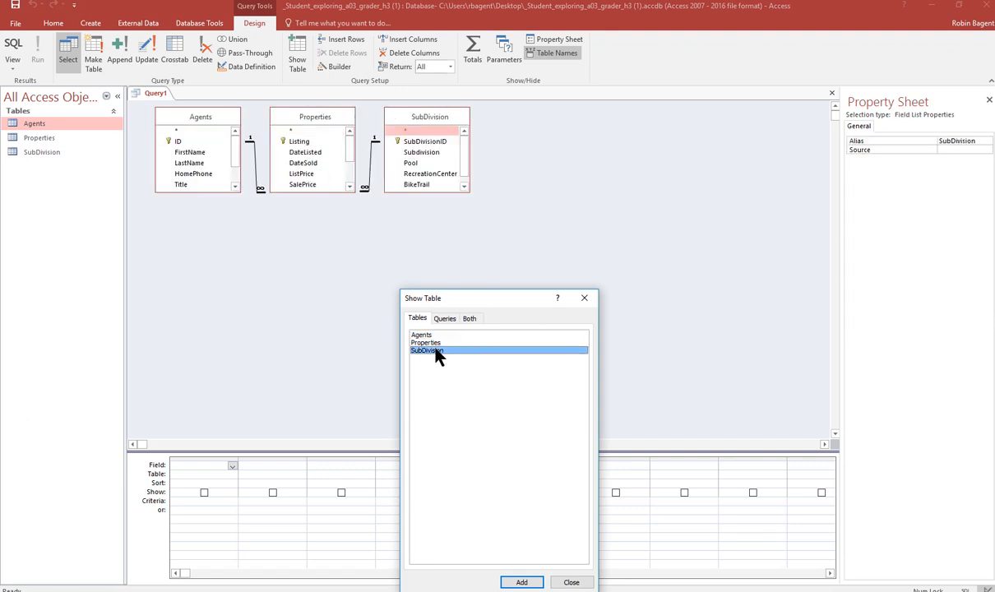
pyautogui.click(571, 582)
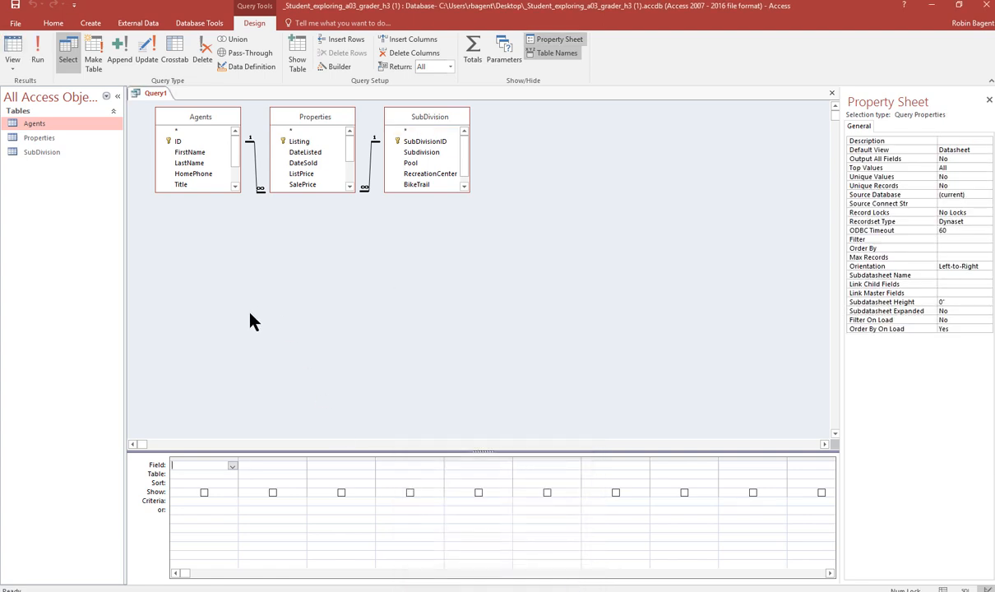
# - Add the Agents LastName field to the first column of the query grid
pyautogui.click(231, 466)
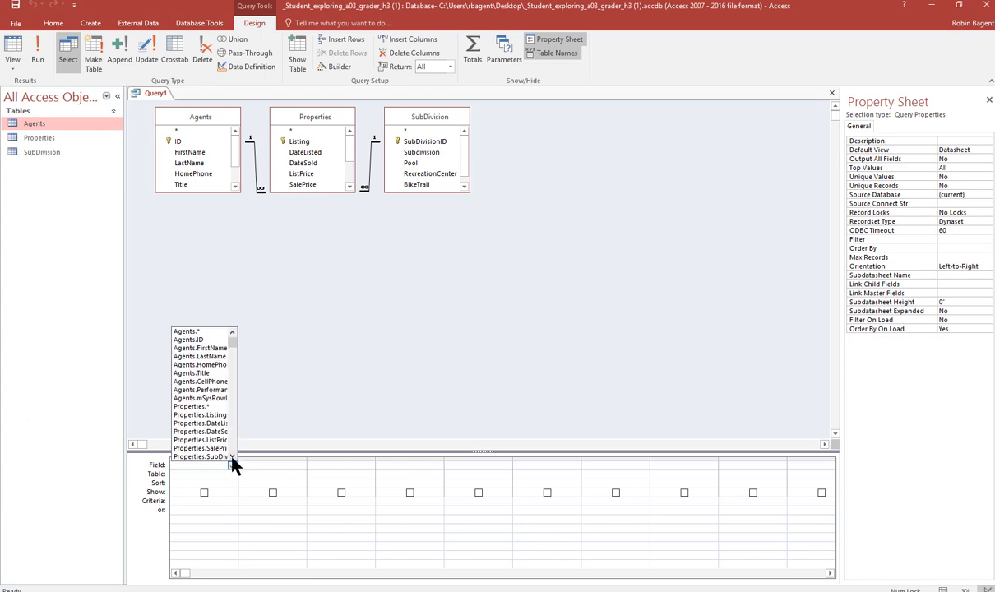
pyautogui.click(231, 457)
pyautogui.click(231, 457)
pyautogui.click(231, 457)
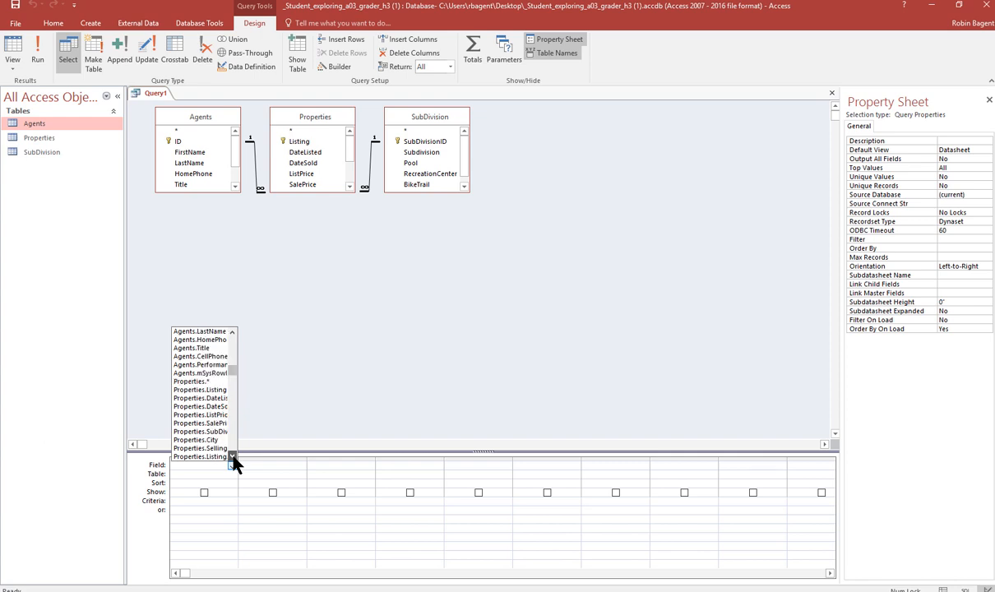
pyautogui.click(231, 457)
pyautogui.click(231, 457)
pyautogui.click(231, 457)
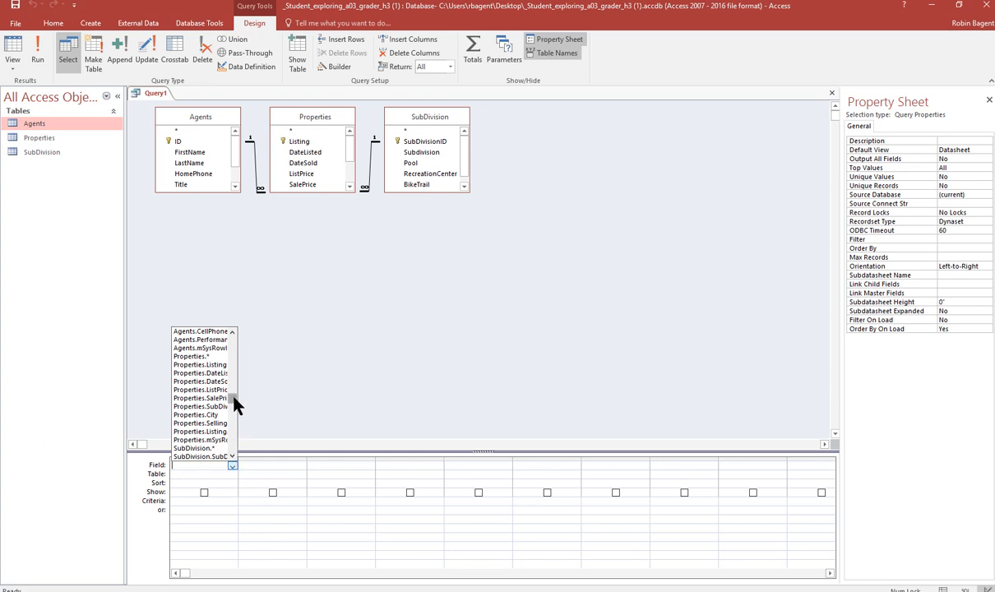
pyautogui.moveTo(234, 403); pyautogui.dragTo(234, 378)
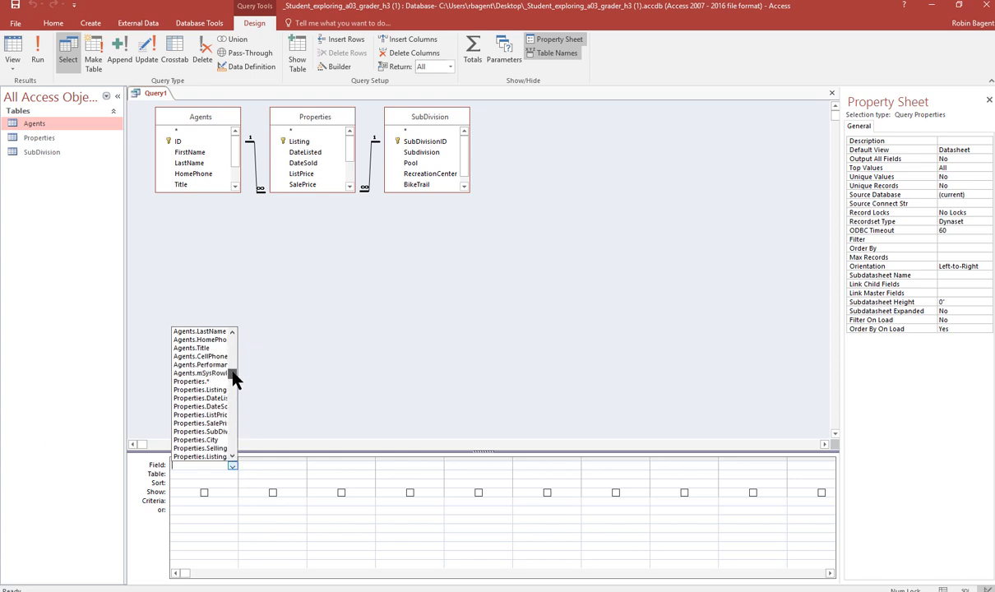
pyautogui.click(197, 338)
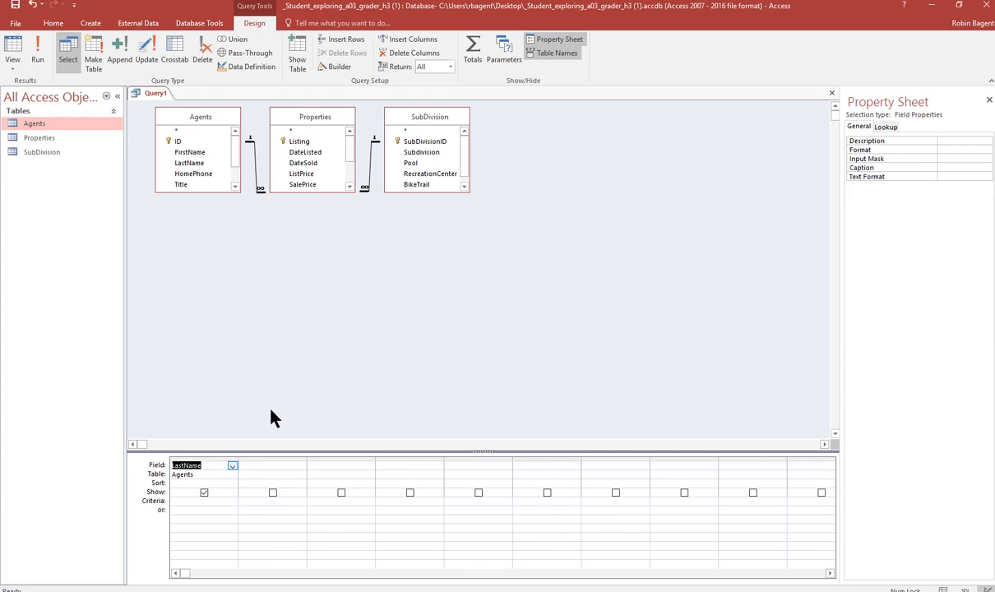
# - Add DateListed, DateSold, SalePrice, SellingAgent and ListingAgent from Properties and Subdivision from SubDivision to the grid
pyautogui.moveTo(321, 191); pyautogui.dragTo(333, 255)
pyautogui.moveTo(435, 190); pyautogui.dragTo(435, 220)
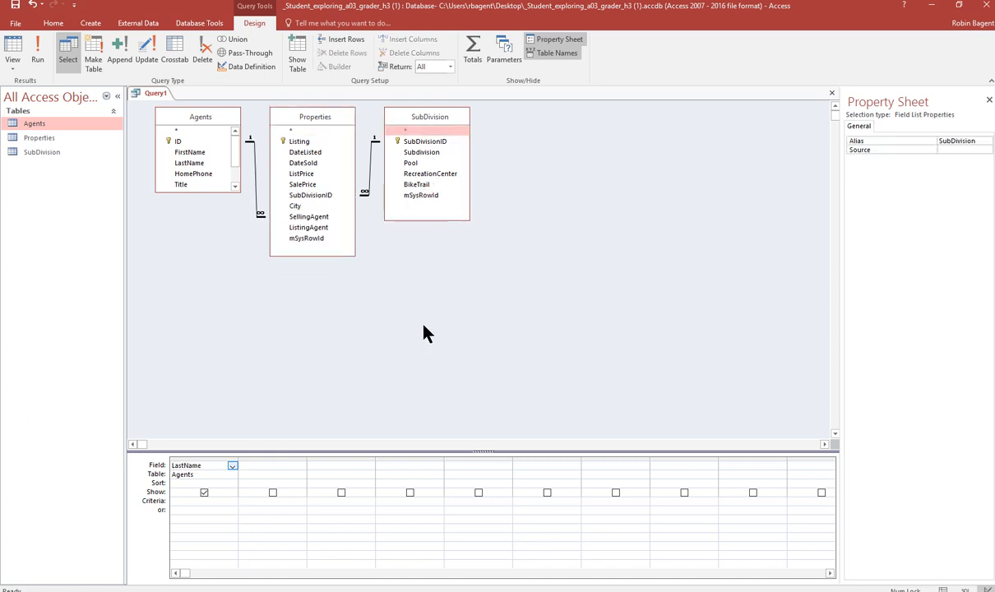
pyautogui.click(425, 332)
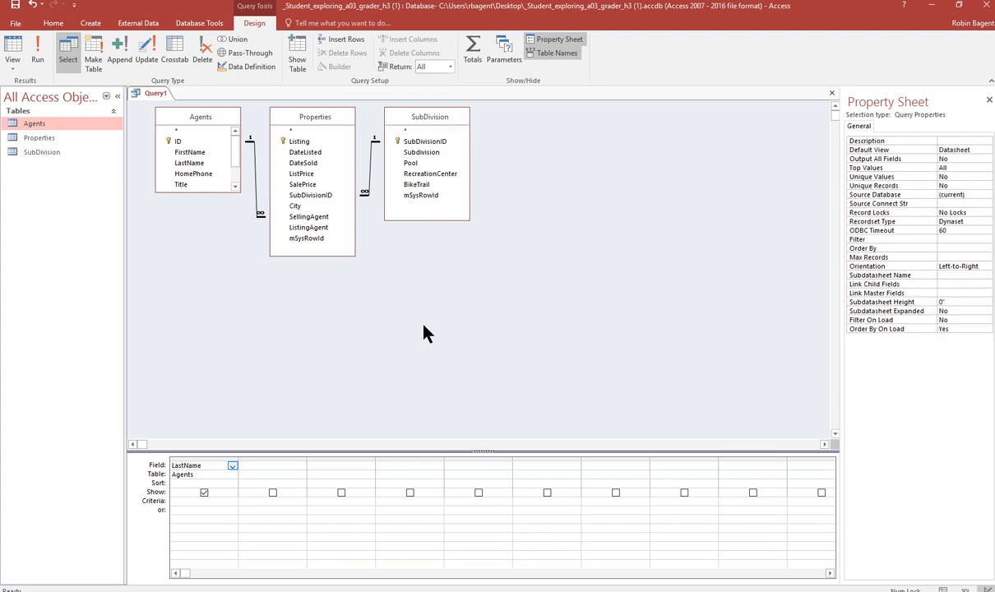
pyautogui.doubleClick(309, 153)
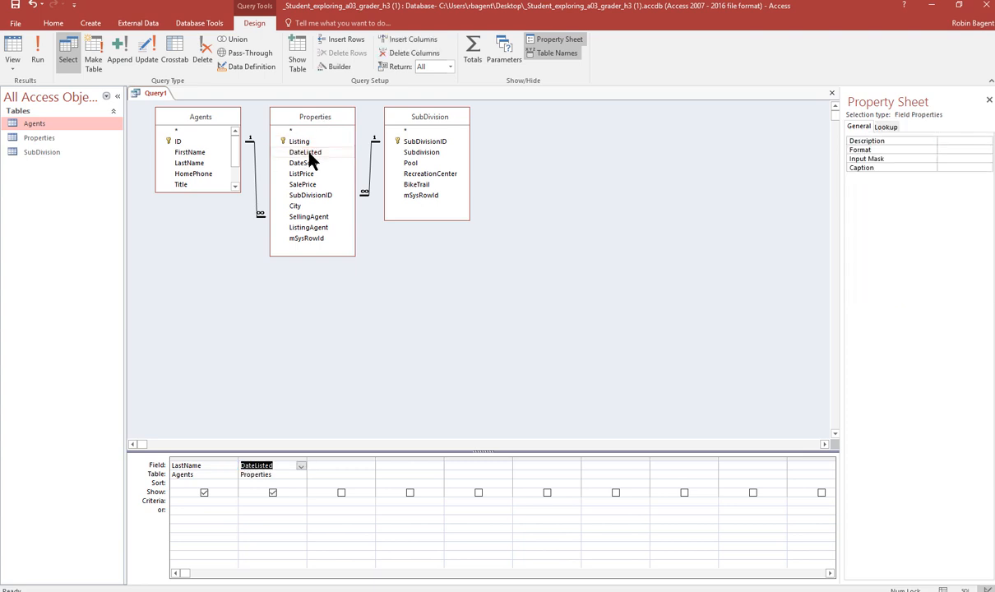
pyautogui.doubleClick(312, 164)
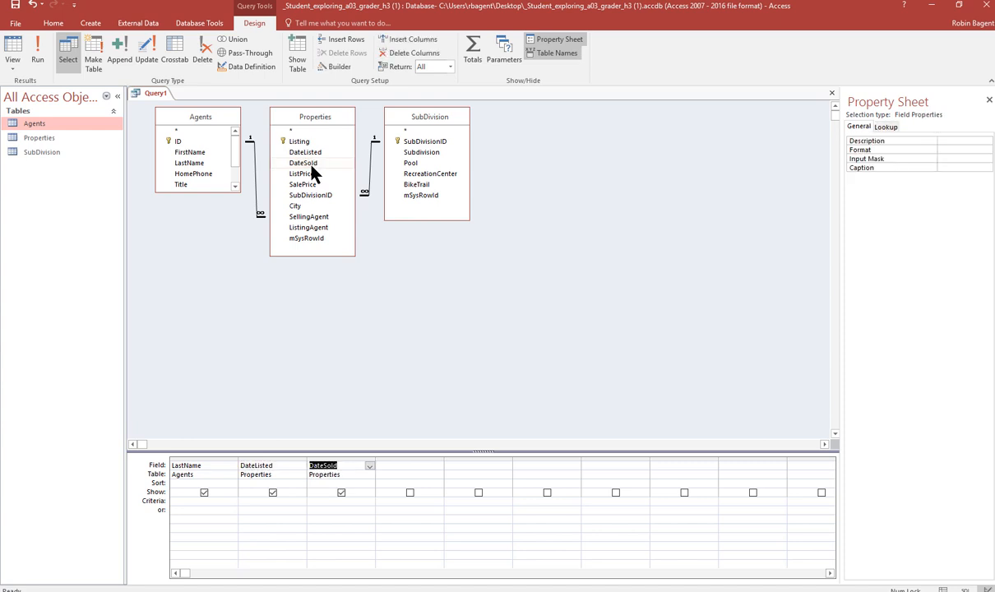
pyautogui.doubleClick(309, 185)
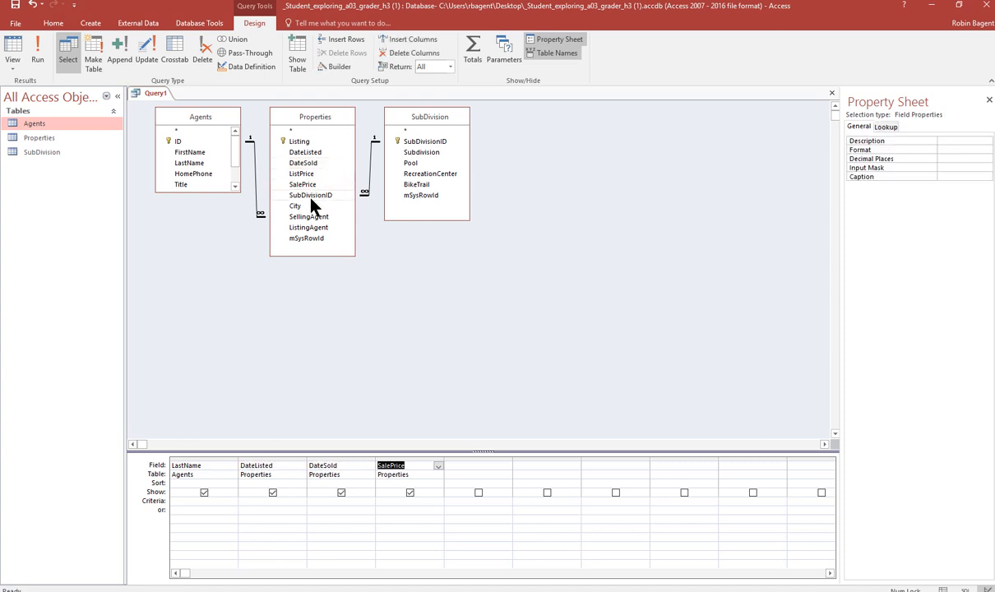
pyautogui.doubleClick(310, 217)
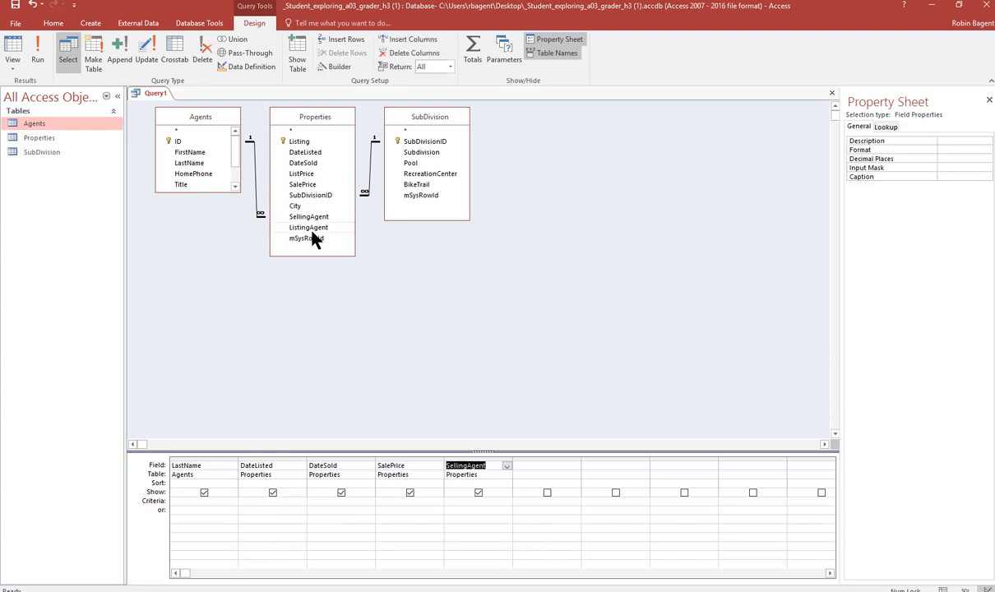
pyautogui.doubleClick(310, 228)
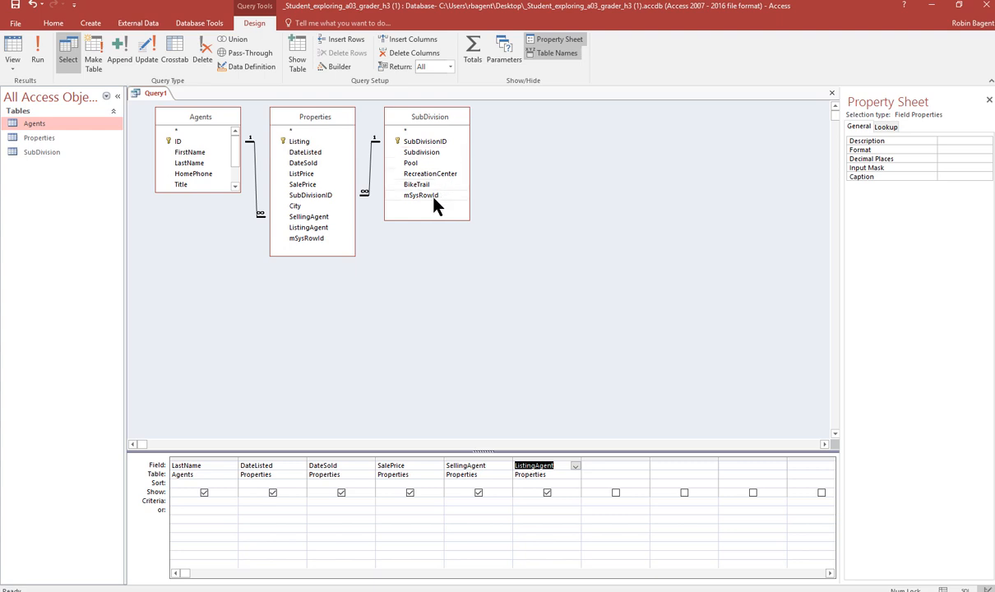
pyautogui.doubleClick(434, 156)
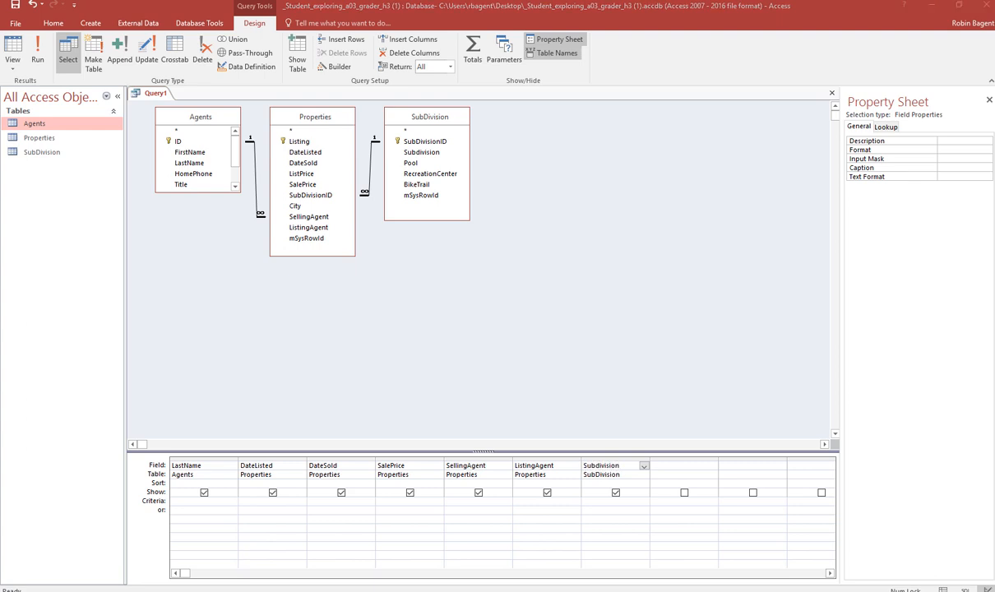
# - Set the DateSold field's criteria to Is Not Null
pyautogui.click(331, 500)
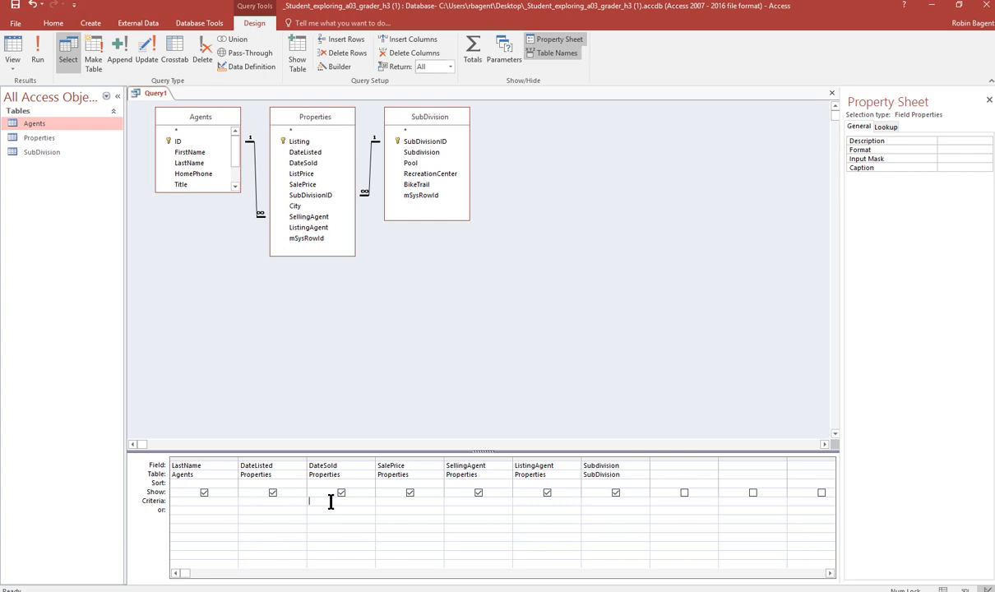
pyautogui.write('Is Not Null')
pyautogui.click(384, 371)
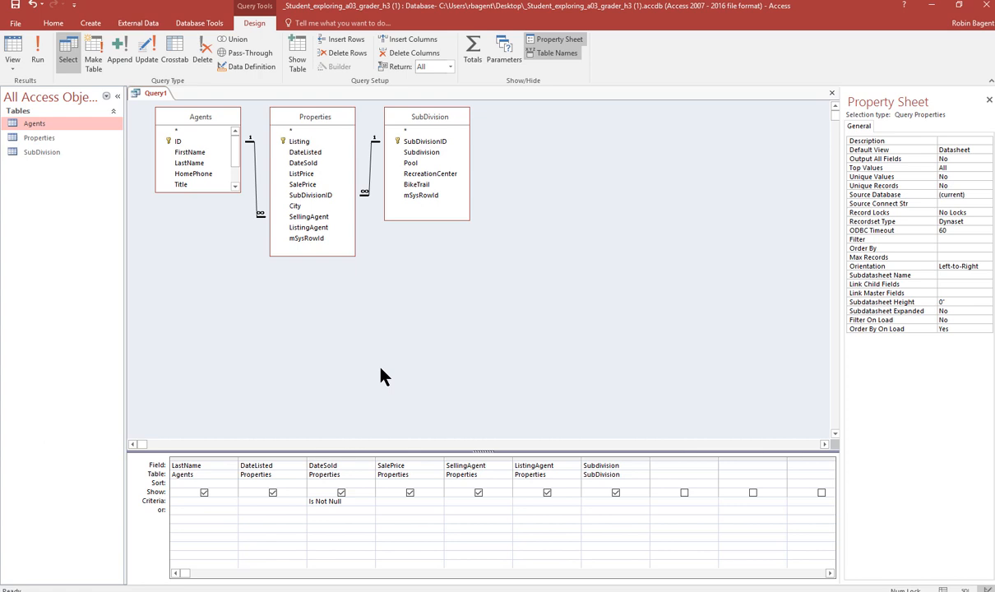
# - Set the SalePrice field's format to Currency
pyautogui.click(415, 467)
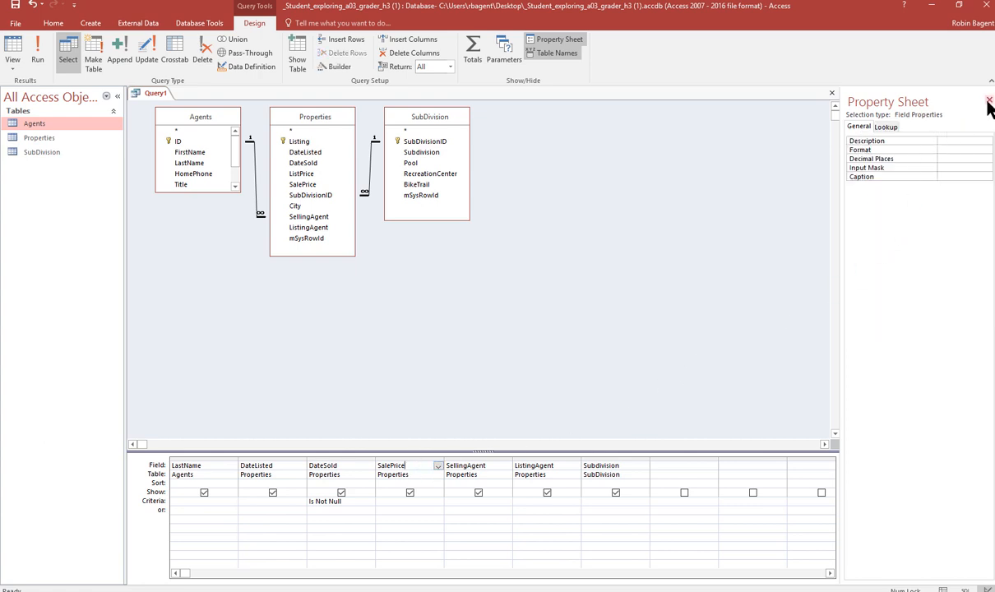
pyautogui.click(953, 148)
pyautogui.click(987, 150)
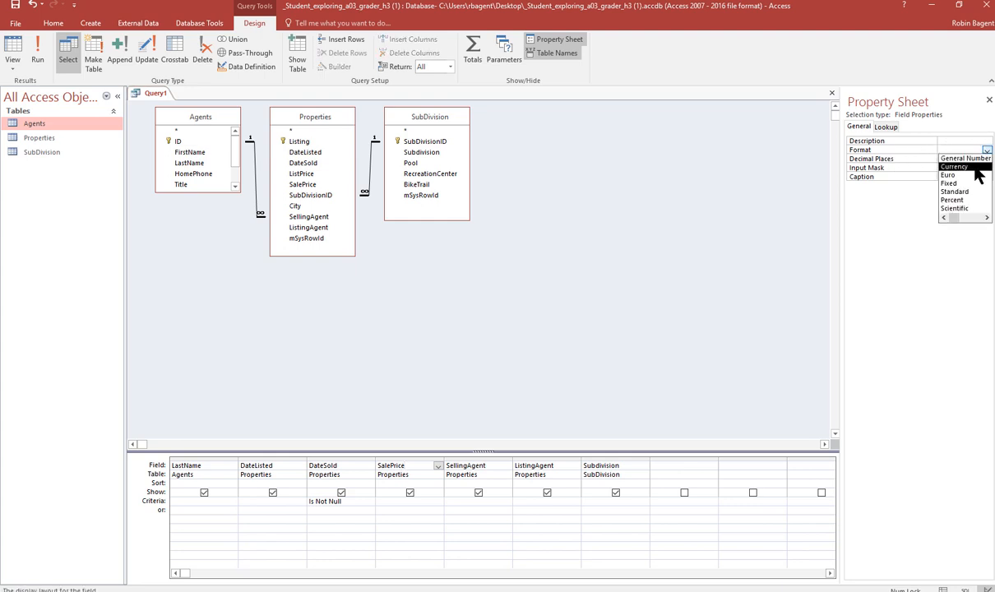
pyautogui.click(975, 167)
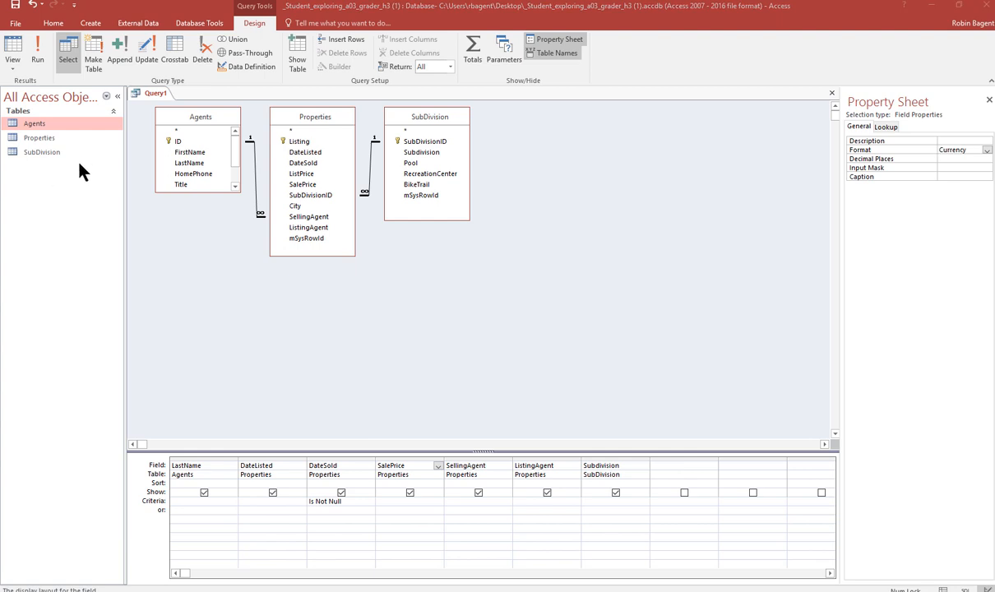
# - Save the query as Sales Report
pyautogui.rightClick(159, 96)
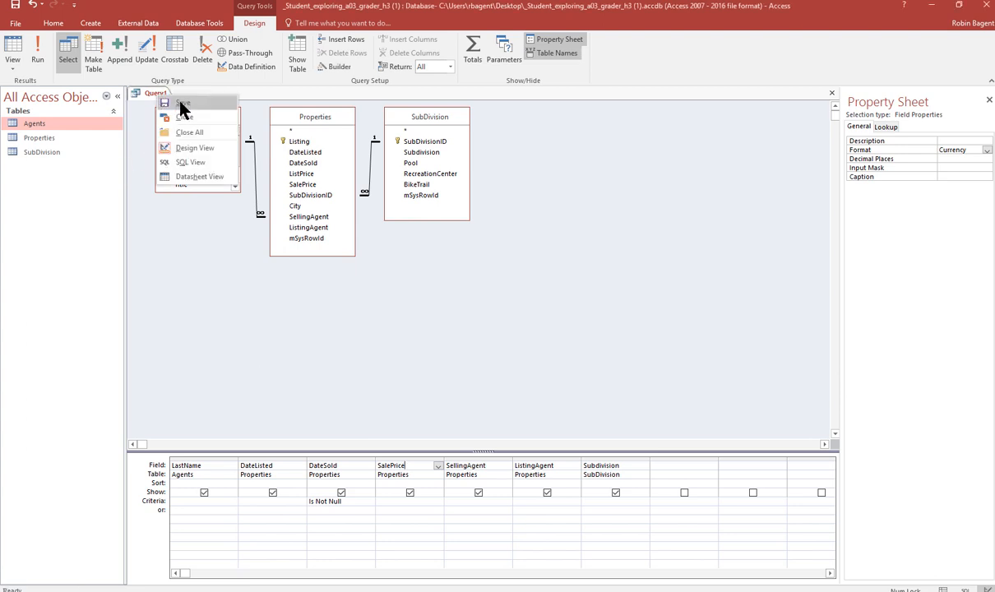
pyautogui.click(181, 103)
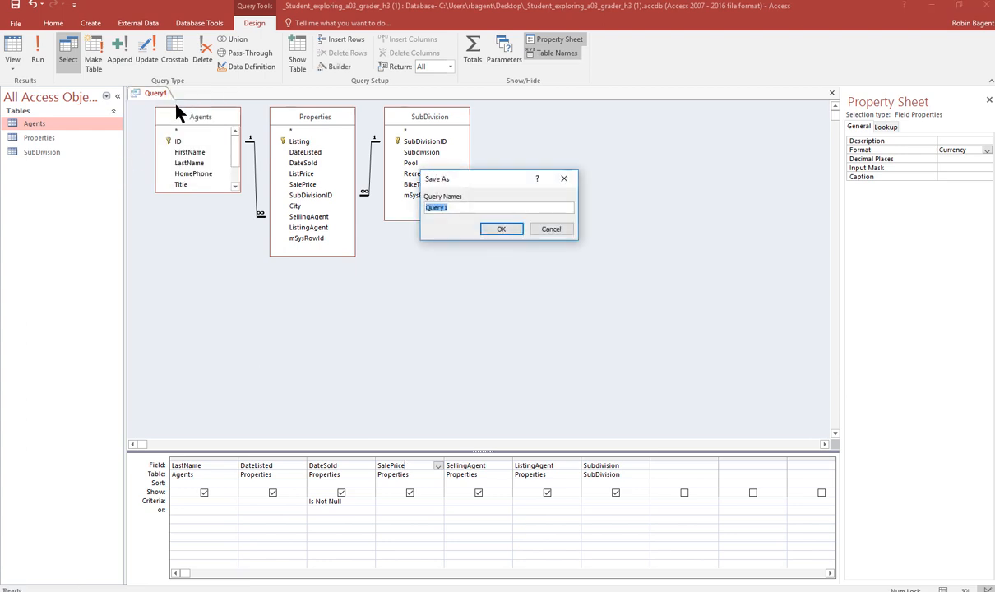
pyautogui.write('Sales Report')
pyautogui.press('Return')
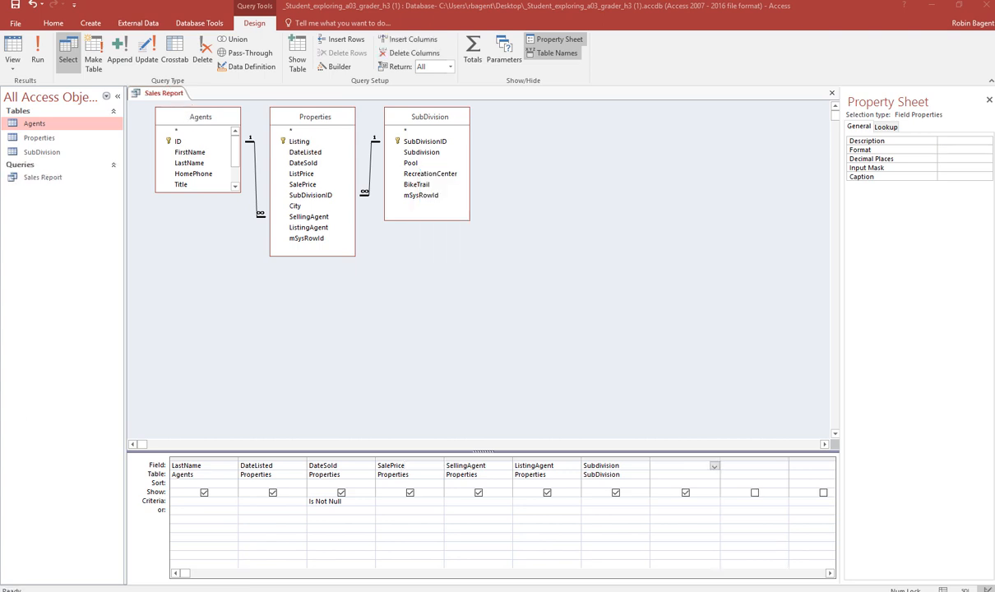
# - Add a calculated field DaysOnMarket: [DateSold]-[DateListed] in the next empty column
pyautogui.click(676, 466)
pyautogui.write('Da')
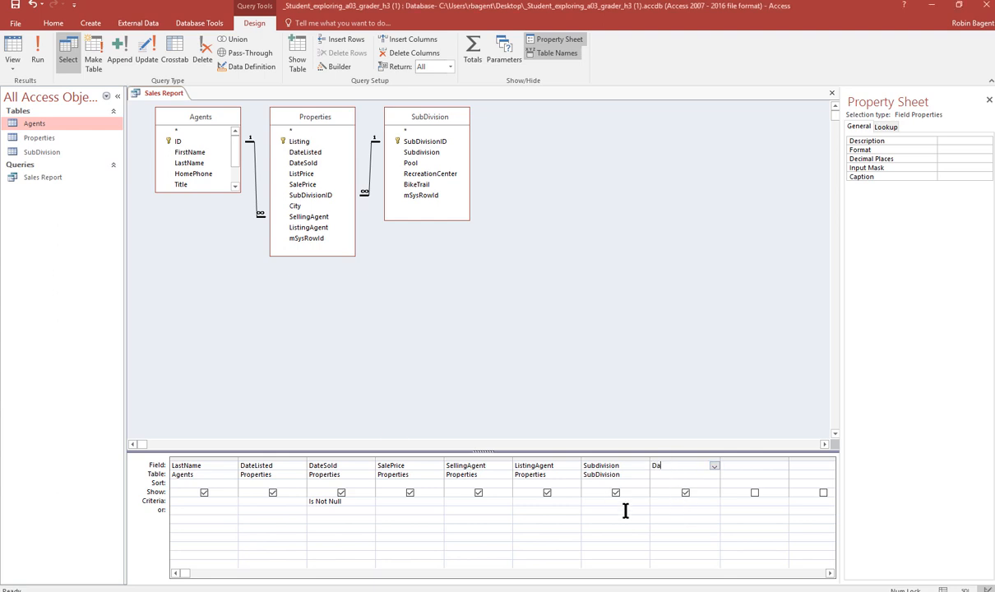
pyautogui.write('ysOnMarket')
pyautogui.write(': [')
pyautogui.write('DateSold')
pyautogui.write(']-')
pyautogui.write('[')
pyautogui.write('Date')
pyautogui.write('Listed')
pyautogui.write(']')
pyautogui.press('Tab')
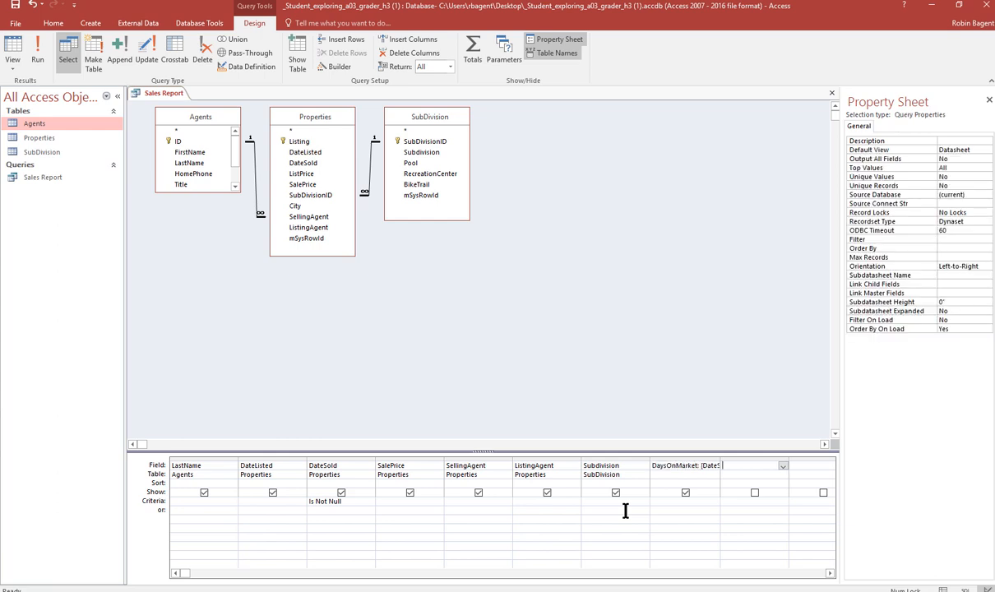
# - Set the calculated field's caption to Days on Market
pyautogui.click(679, 474)
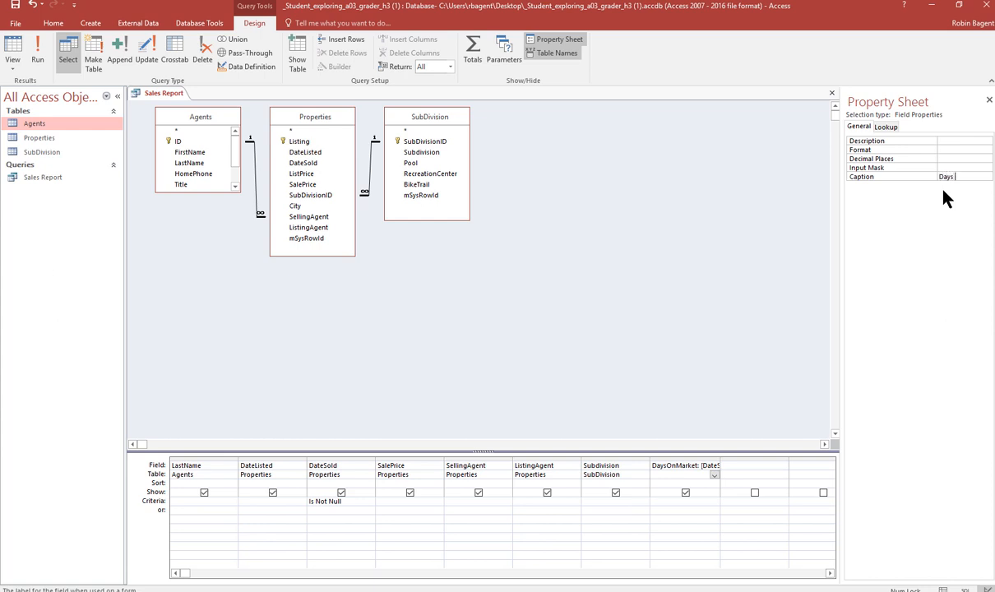
pyautogui.write('Days on Market')
# - Run the query to view its results
pyautogui.click(45, 50)
pyautogui.click(501, 339)
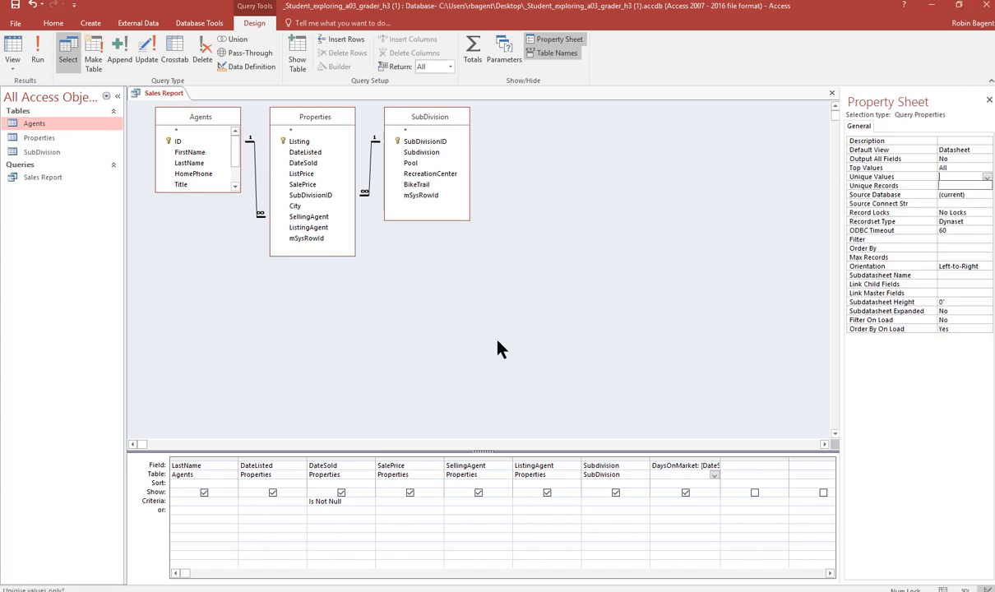
pyautogui.click(35, 47)
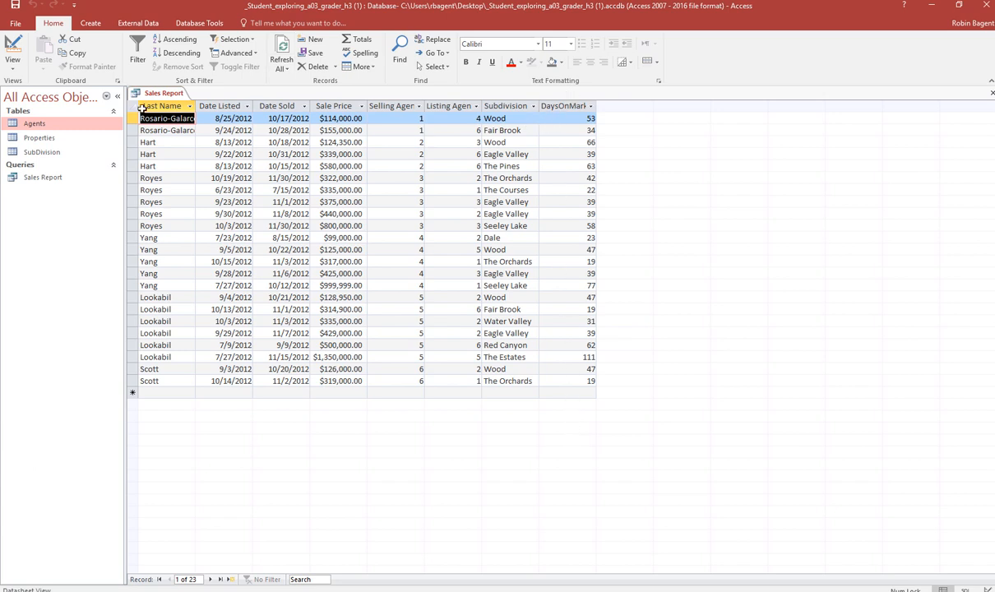
# - Switch to Design view, set the DaysOnMarket field's caption to Days on Market, and run the query
pyautogui.click(19, 67)
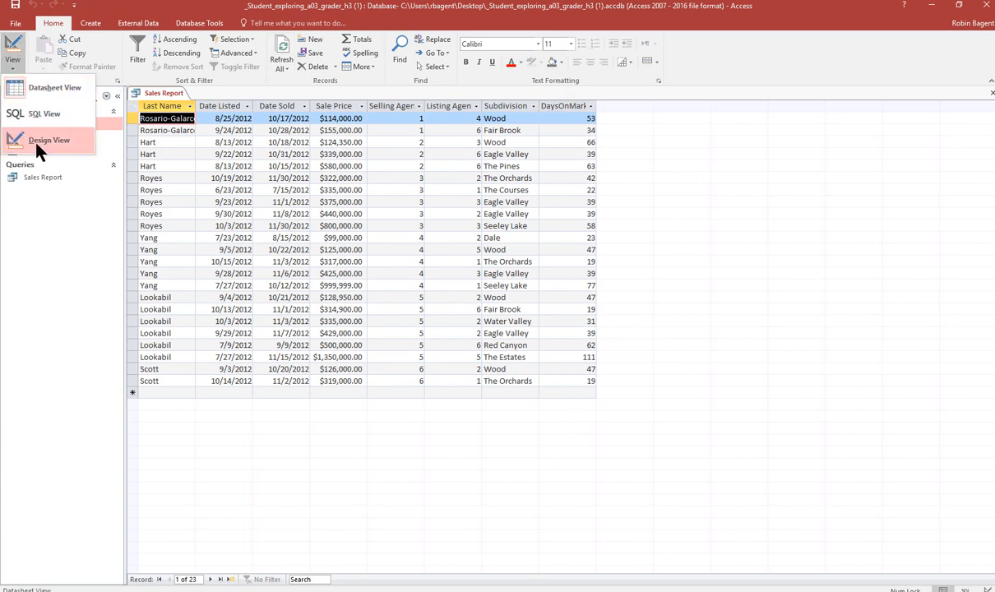
pyautogui.click(56, 135)
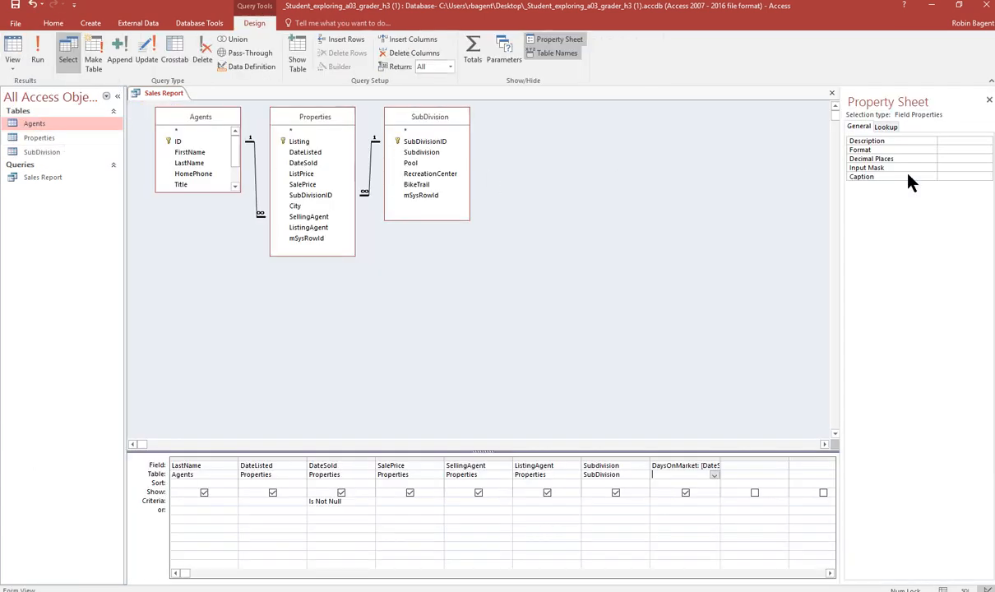
pyautogui.click(957, 174)
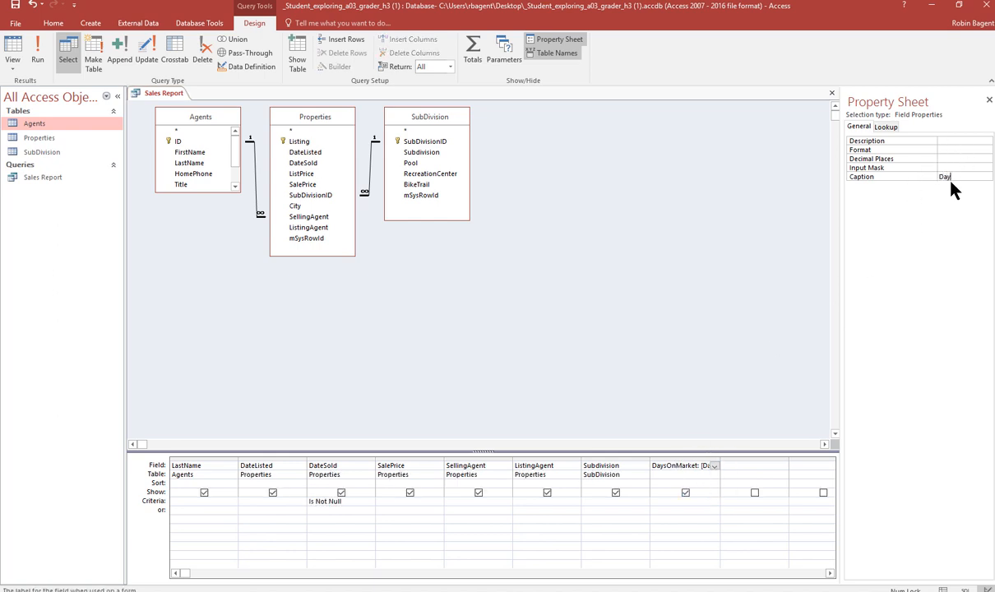
pyautogui.write('Days on Market')
pyautogui.press('Return')
pyautogui.click(723, 249)
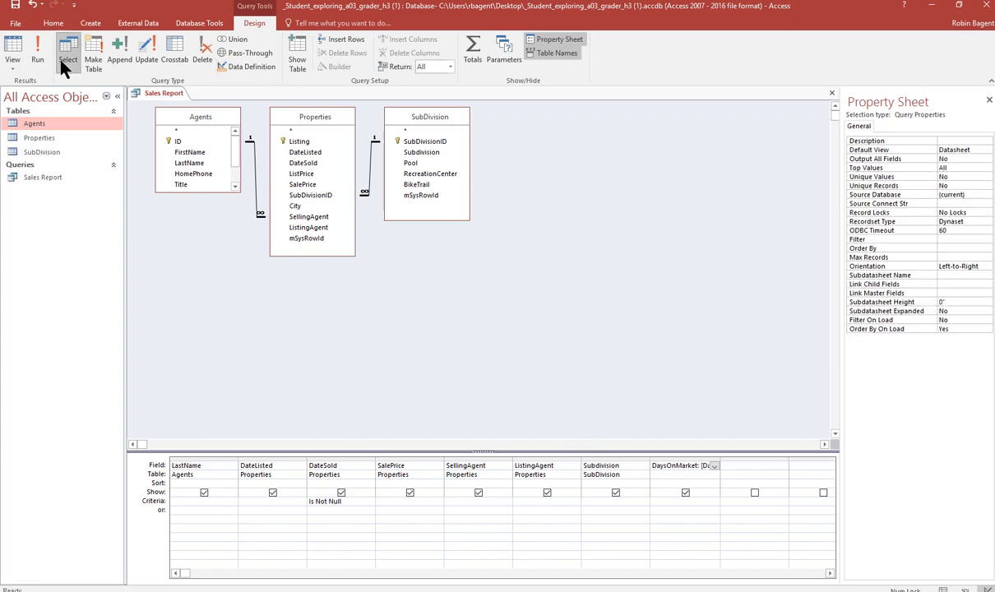
pyautogui.click(37, 57)
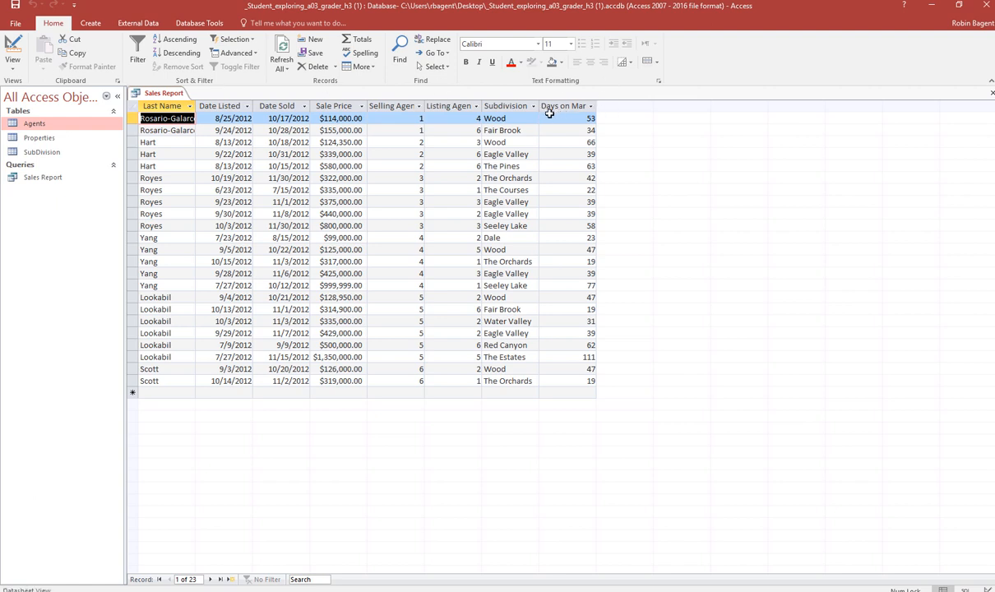
# - Return to Design view and add a calculated field ListComm: [SalePrice]*.035 in the next empty column
pyautogui.click(13, 69)
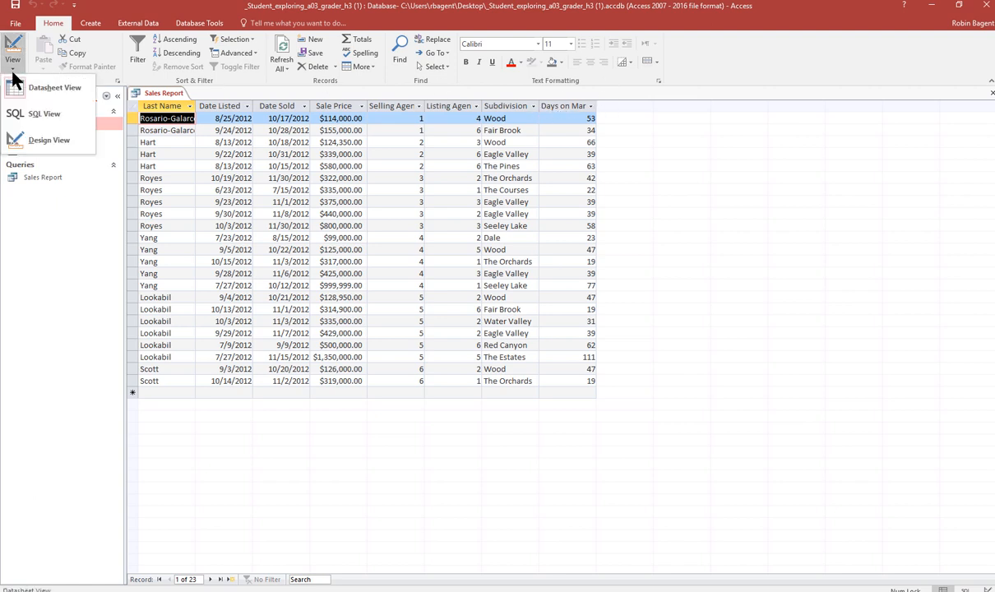
pyautogui.click(37, 138)
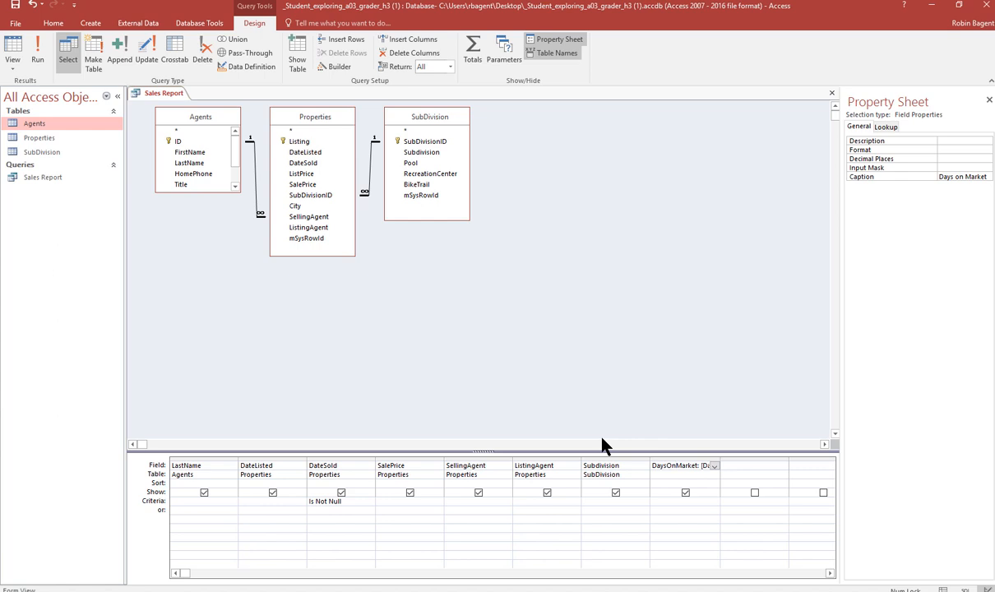
pyautogui.click(743, 466)
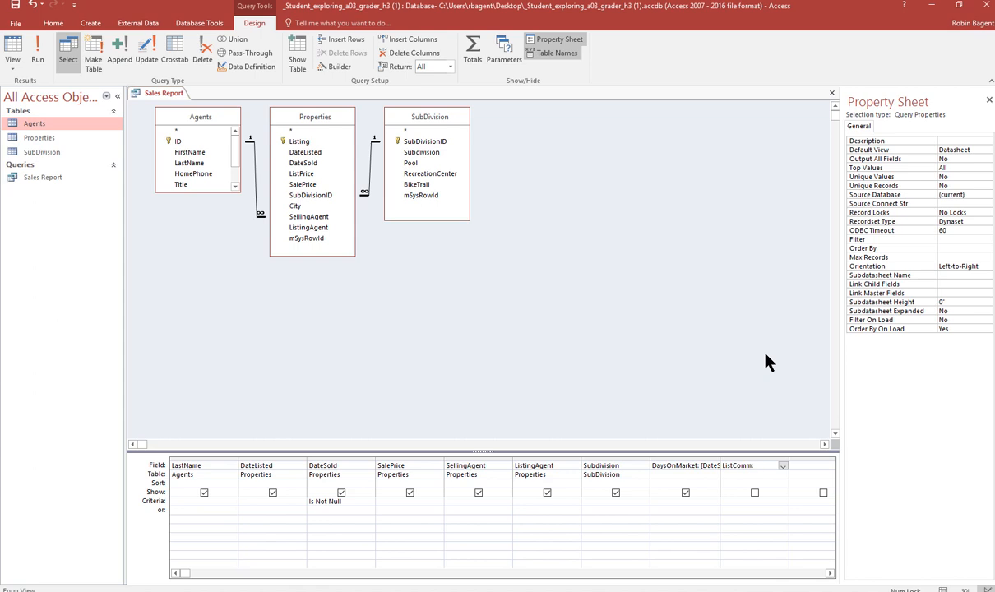
pyautogui.write(':')
pyautogui.write('[SalePrice')
pyautogui.write(']')
pyautogui.write('*')
pyautogui.write('.035')
pyautogui.press('Tab')
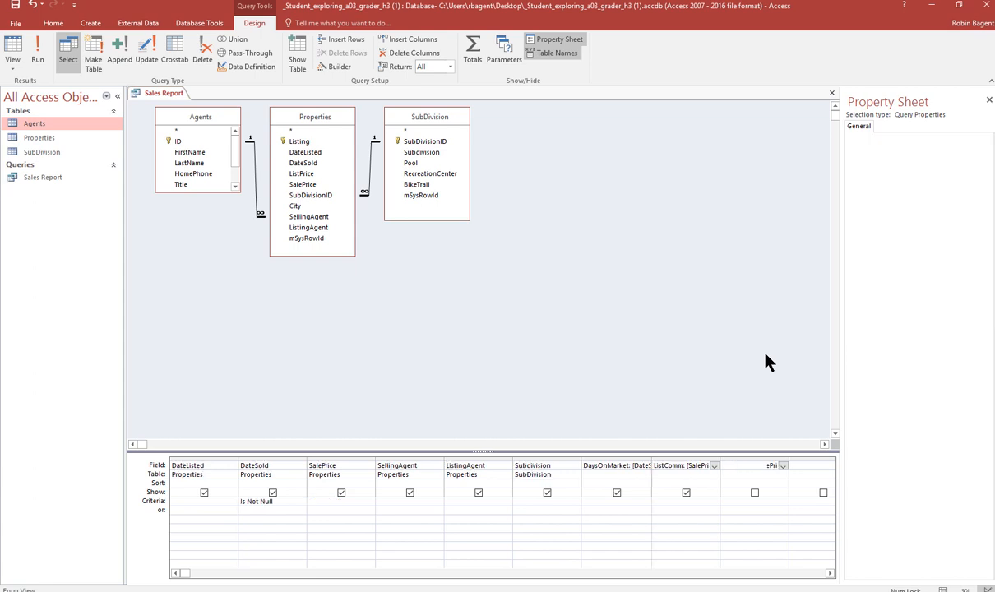
# - Set the ListComm field's format to Currency
pyautogui.rightClick(682, 465)
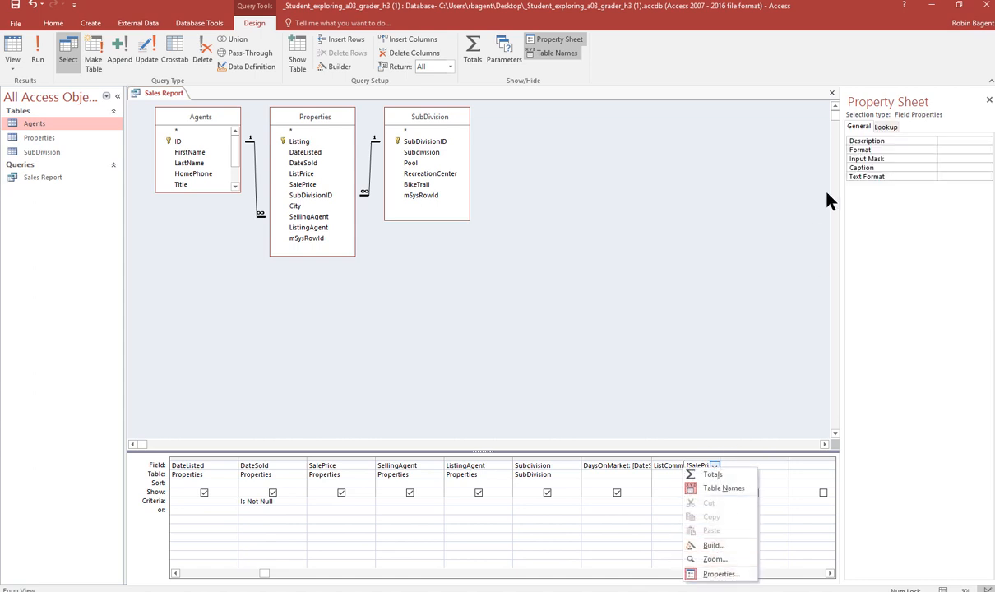
pyautogui.click(956, 153)
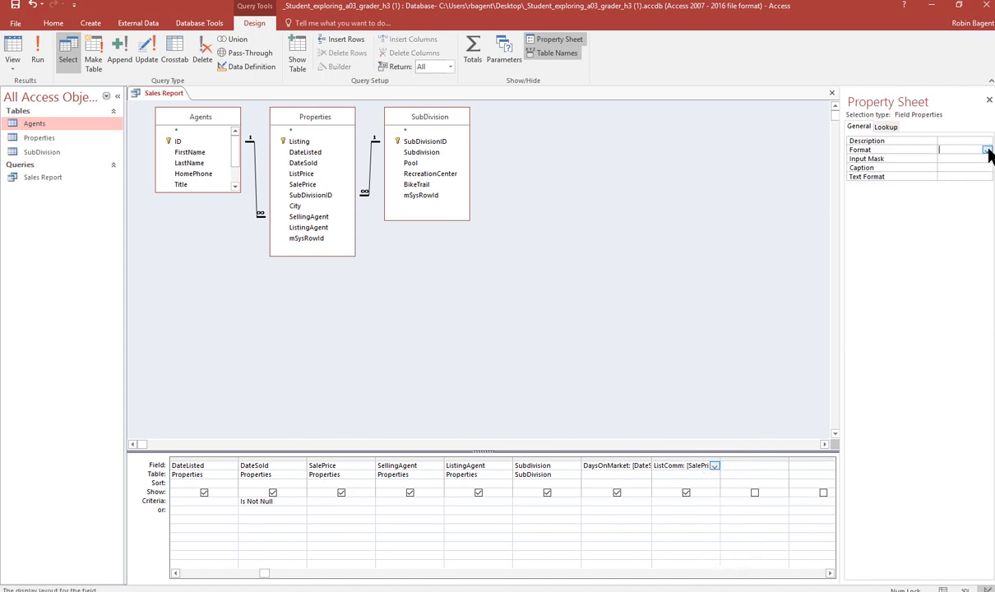
pyautogui.click(986, 152)
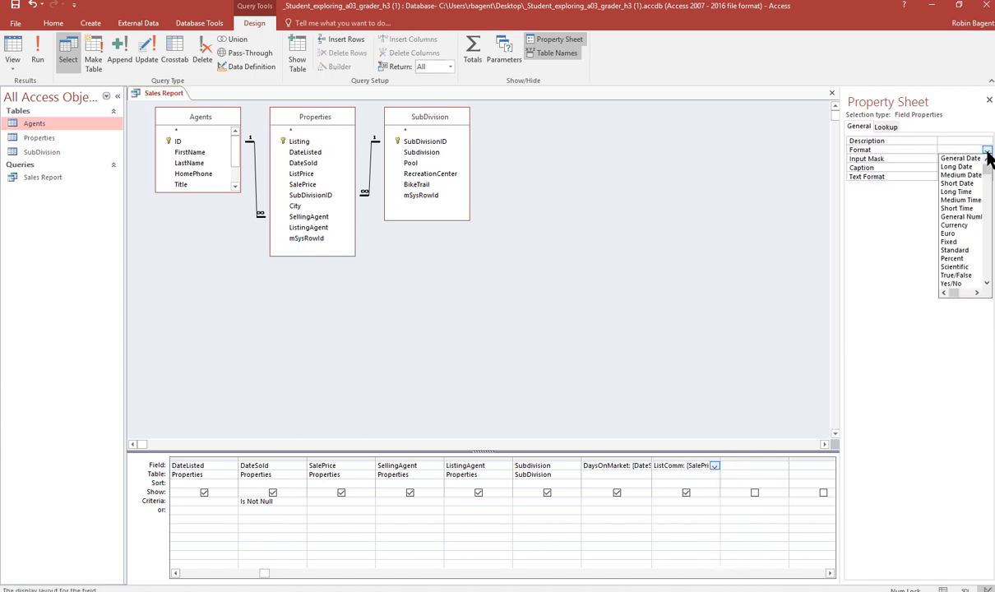
pyautogui.click(956, 225)
# - Try to set the ListComm field's caption to Listing Commission
pyautogui.click(963, 175)
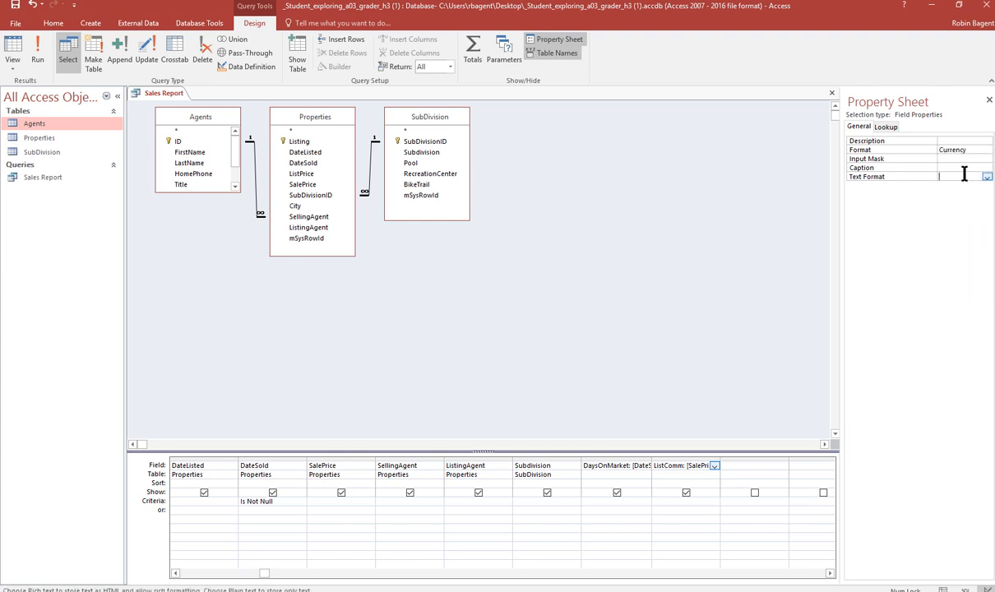
pyautogui.click(960, 170)
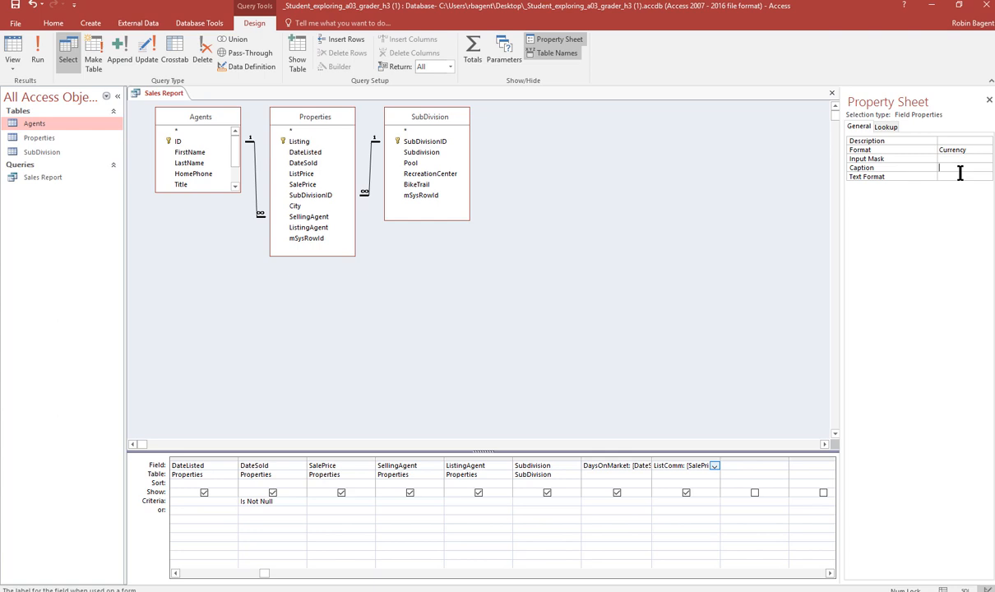
pyautogui.write('Listing Com')
pyautogui.write('mission')
pyautogui.click(742, 299)
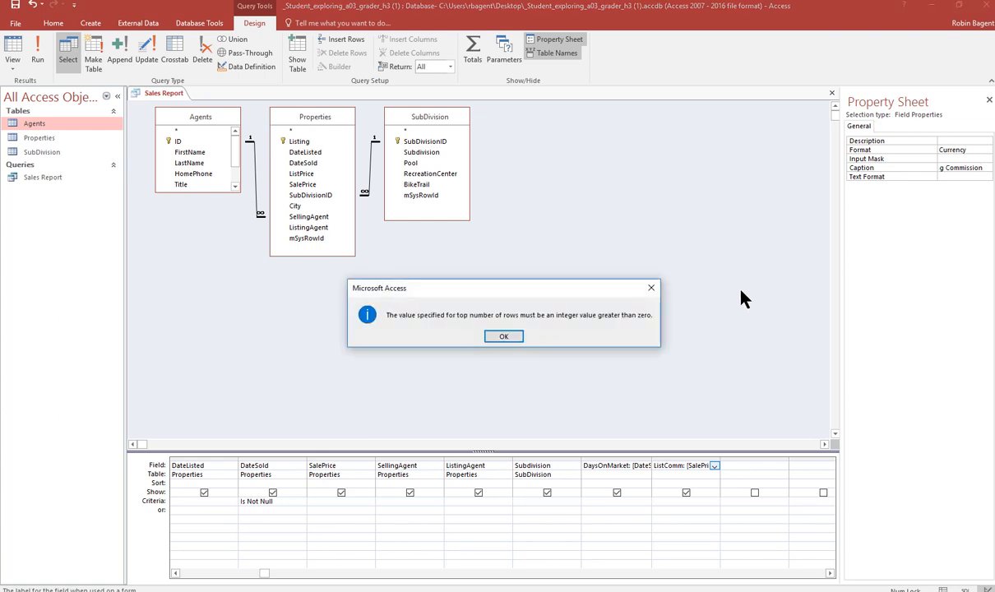
pyautogui.click(504, 337)
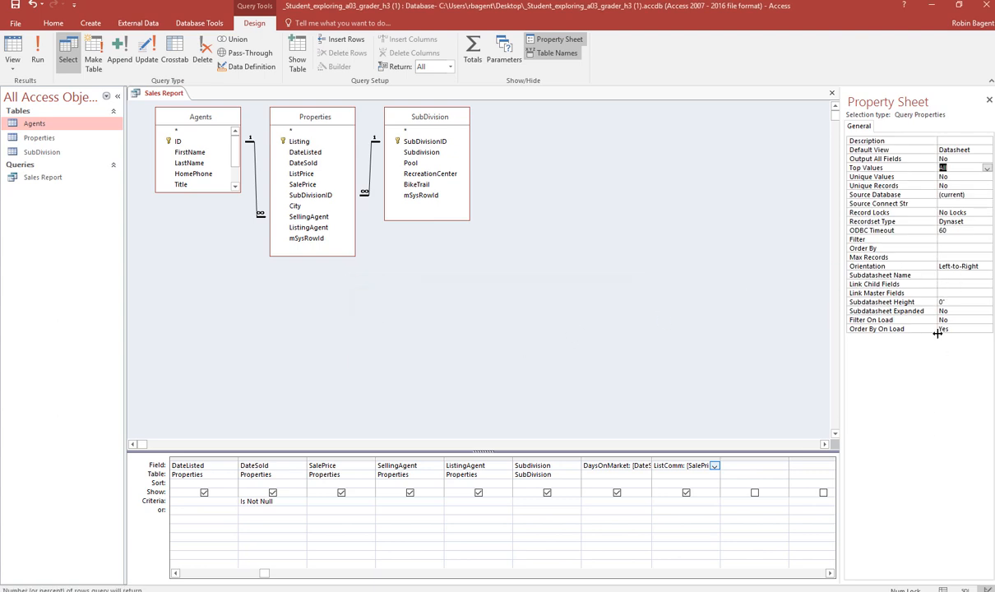
# - Set the ListComm field's caption to Listing Commission
pyautogui.click(684, 465)
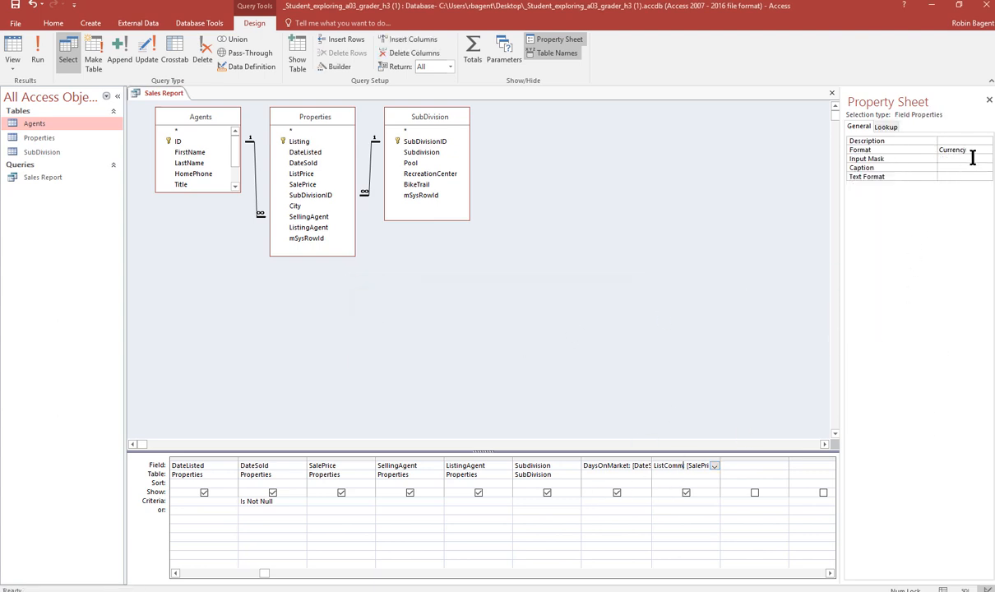
pyautogui.click(907, 167)
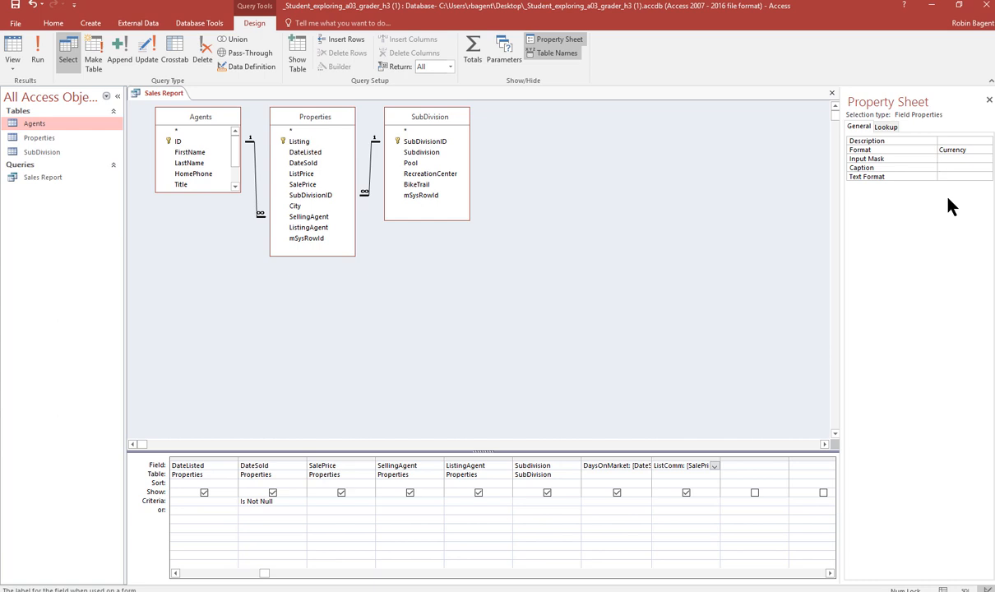
pyautogui.write('Listing Commission')
pyautogui.press('Return')
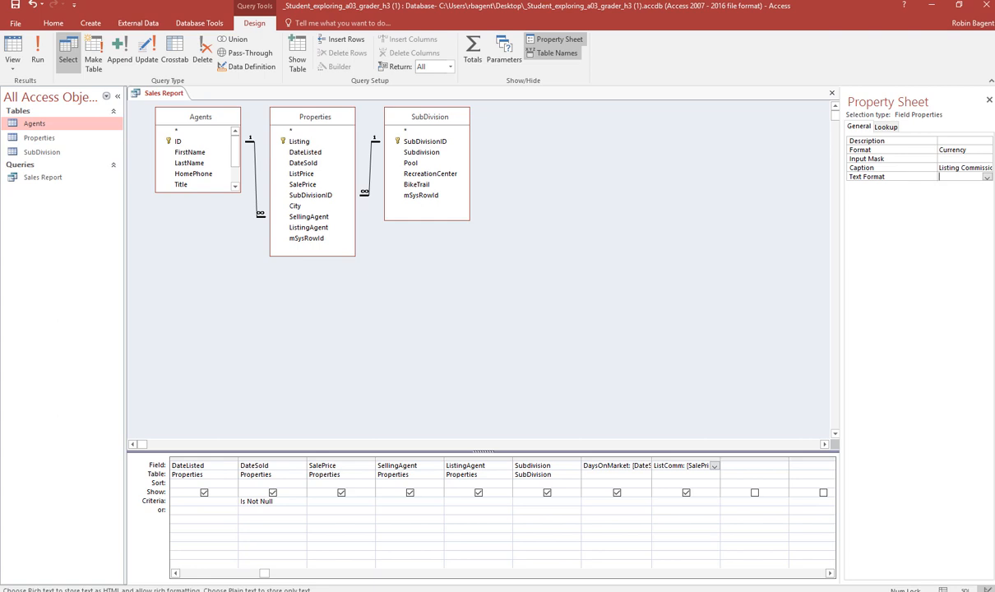
# - Add a calculated field SellComm:[SalePrice]*.025 in the next empty column
pyautogui.click(753, 467)
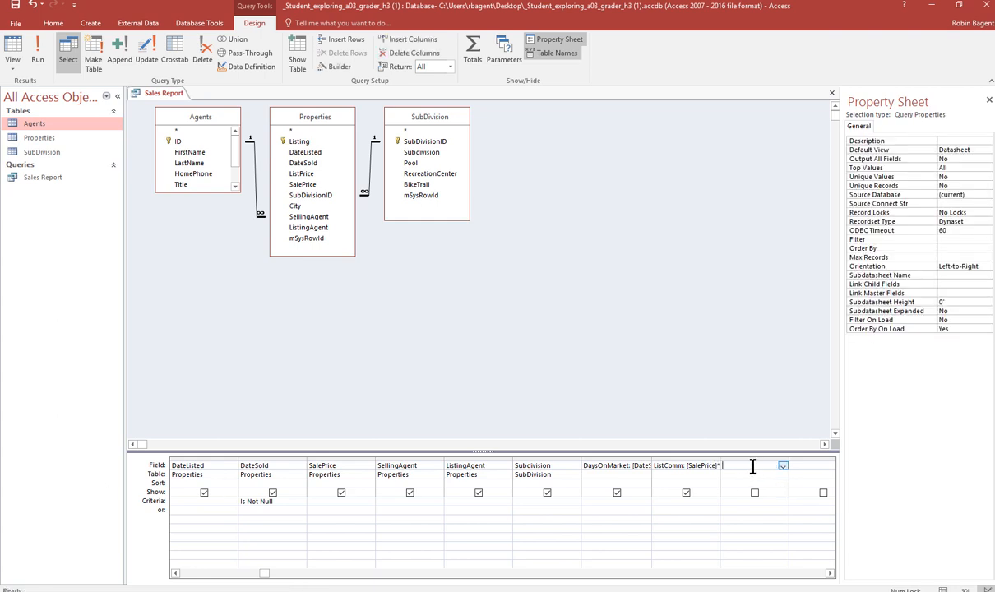
pyautogui.write('SellCo')
pyautogui.write('mm')
pyautogui.write(':[SalePrice')
pyautogui.write(']')
pyautogui.write('*')
pyautogui.write('.025')
pyautogui.press('Tab')
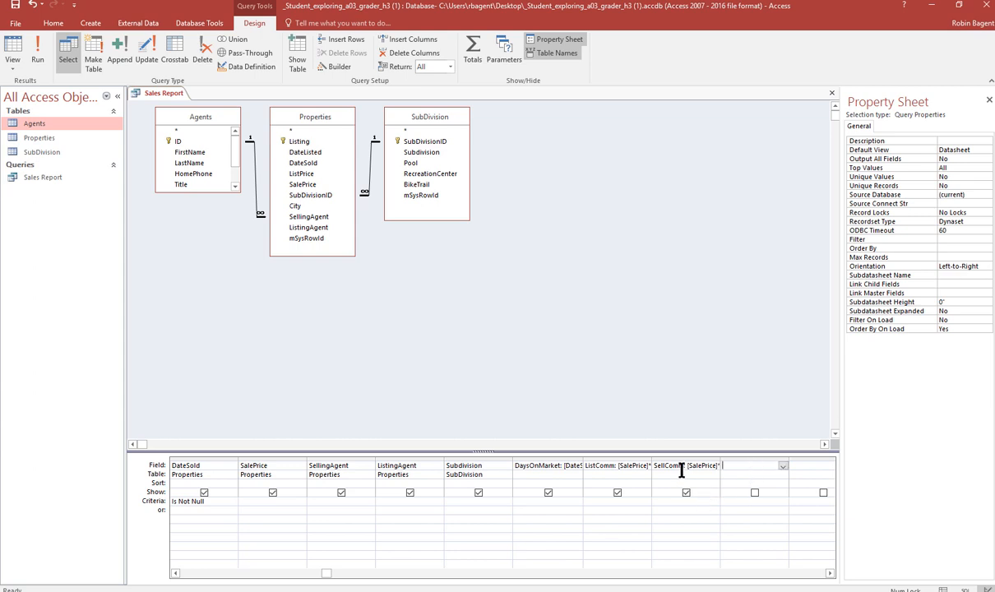
# - Format the SellComm field as Currency and set its caption to Selling Commission
pyautogui.click(681, 467)
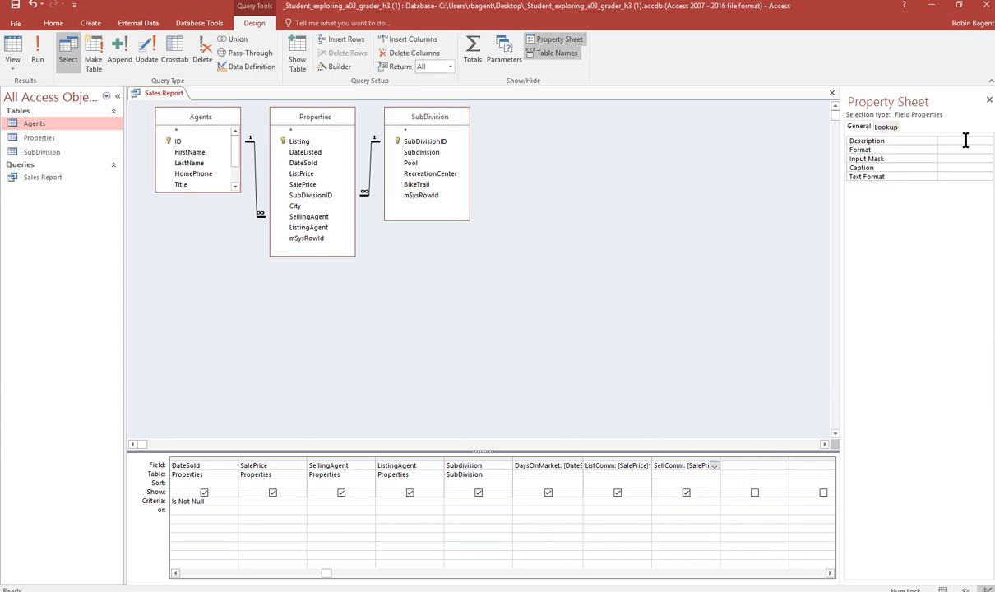
pyautogui.click(954, 150)
pyautogui.click(985, 151)
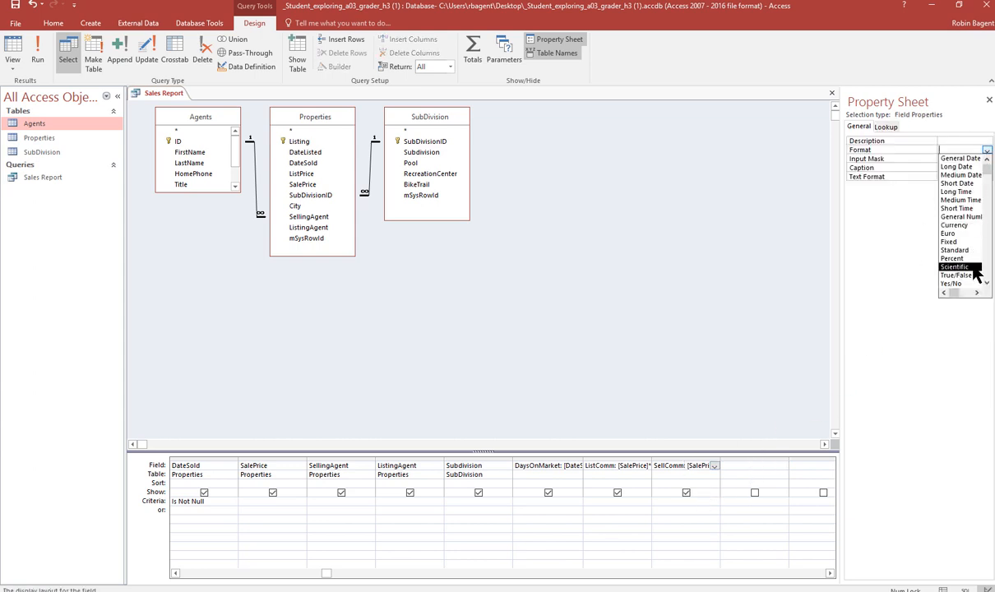
pyautogui.click(963, 226)
pyautogui.click(962, 167)
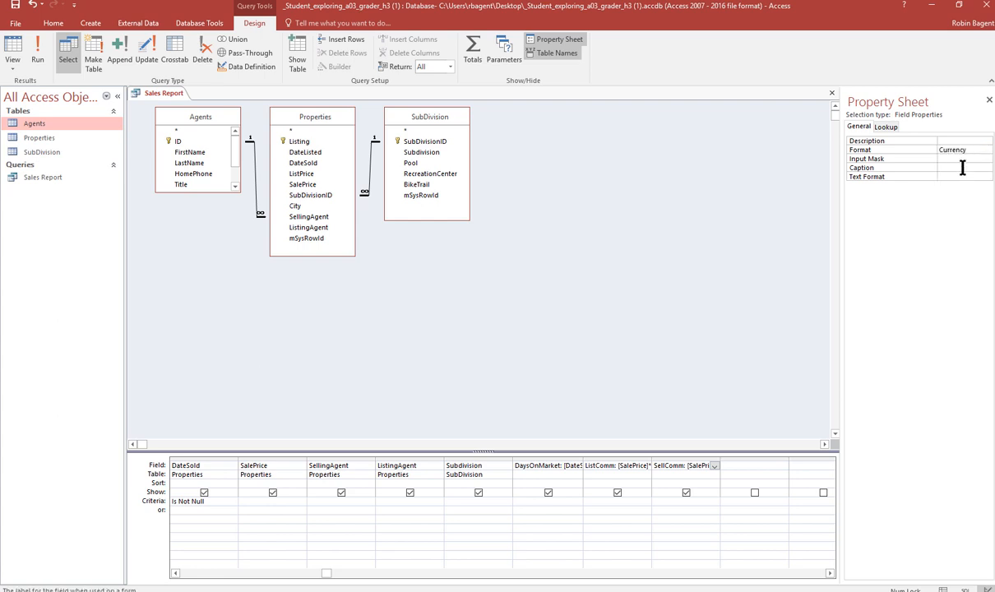
pyautogui.write('Selling Commission')
pyautogui.press('Return')
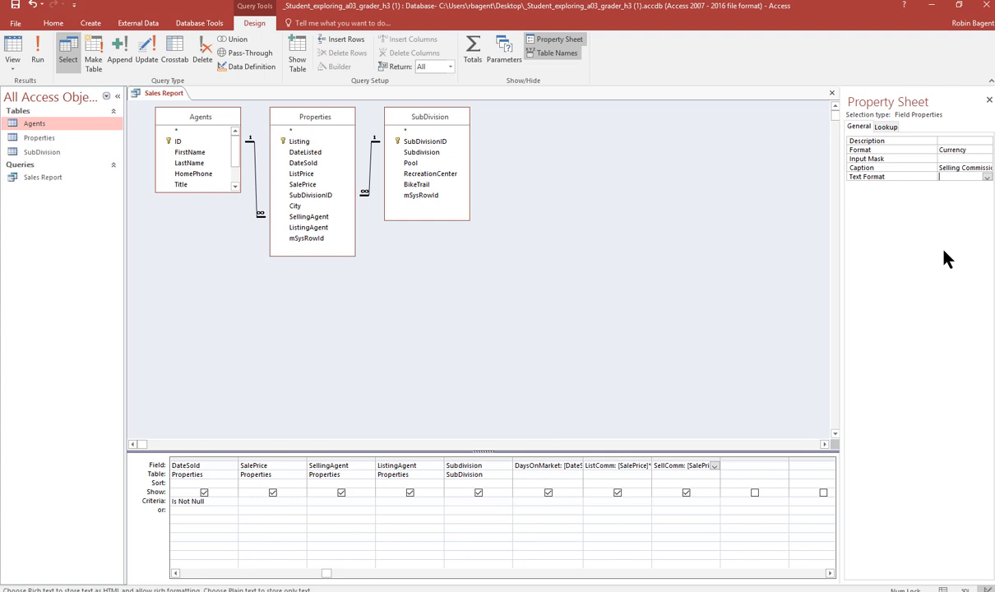
# - Run the query to view the commission columns
pyautogui.click(167, 94)
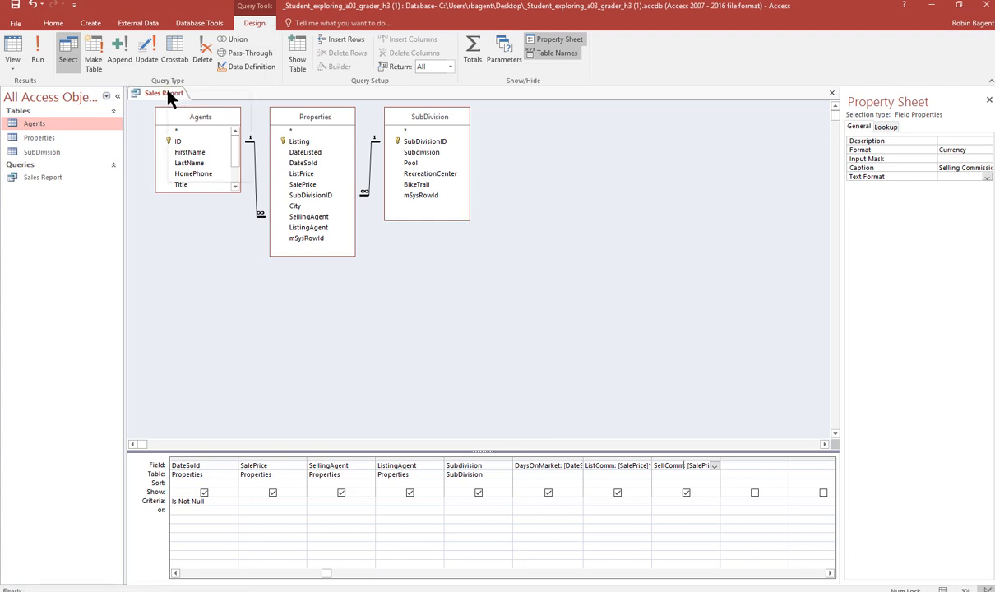
pyautogui.click(190, 104)
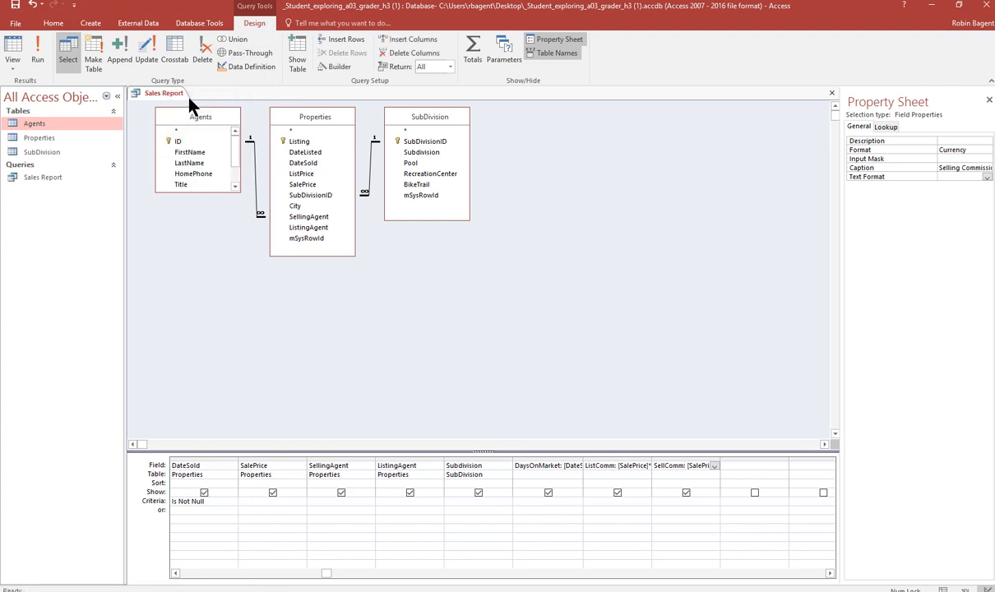
pyautogui.click(37, 56)
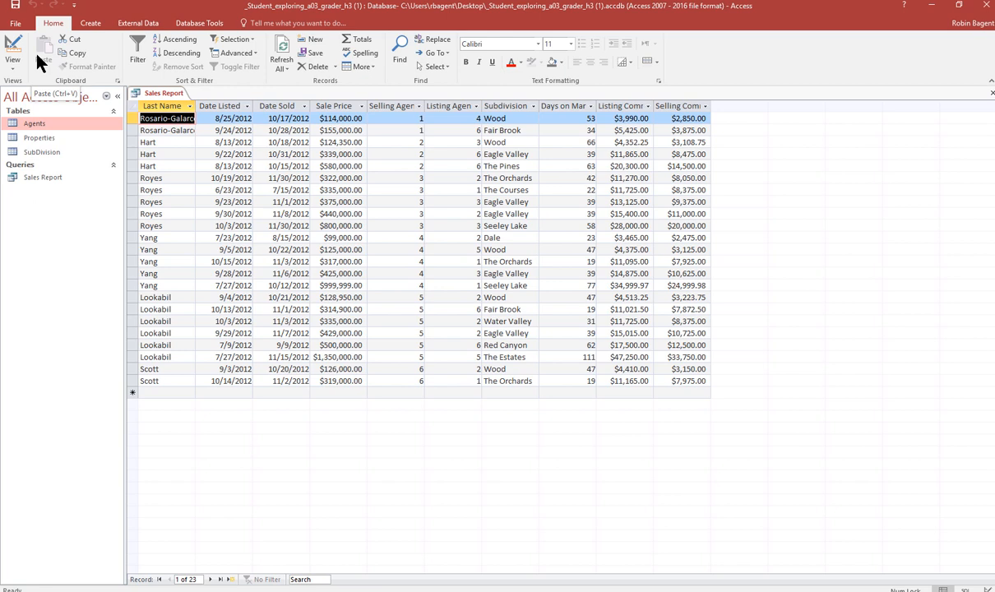
# - Add a Totals row and show the average for the Days on Market column
pyautogui.click(360, 41)
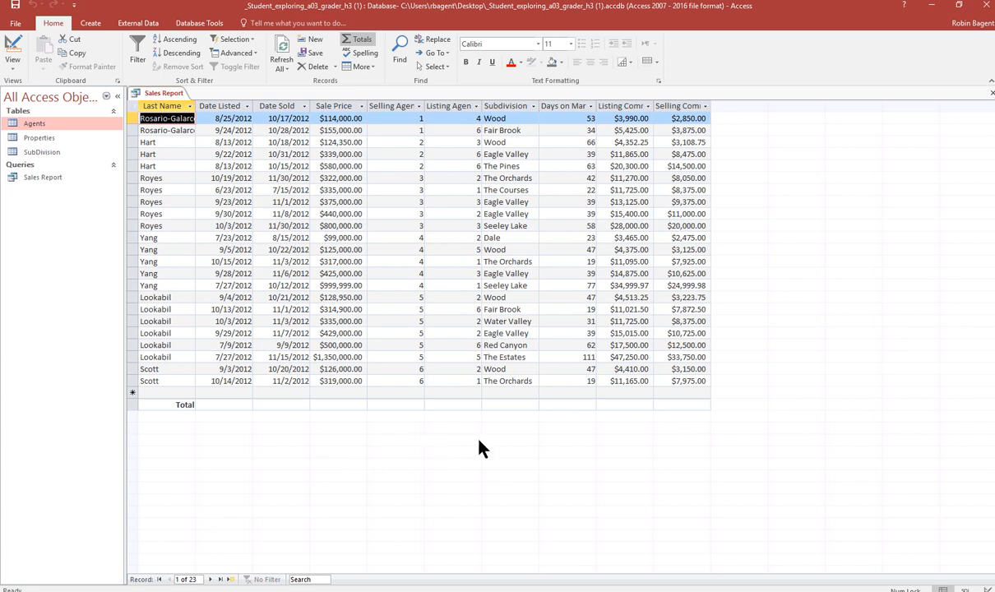
pyautogui.click(581, 403)
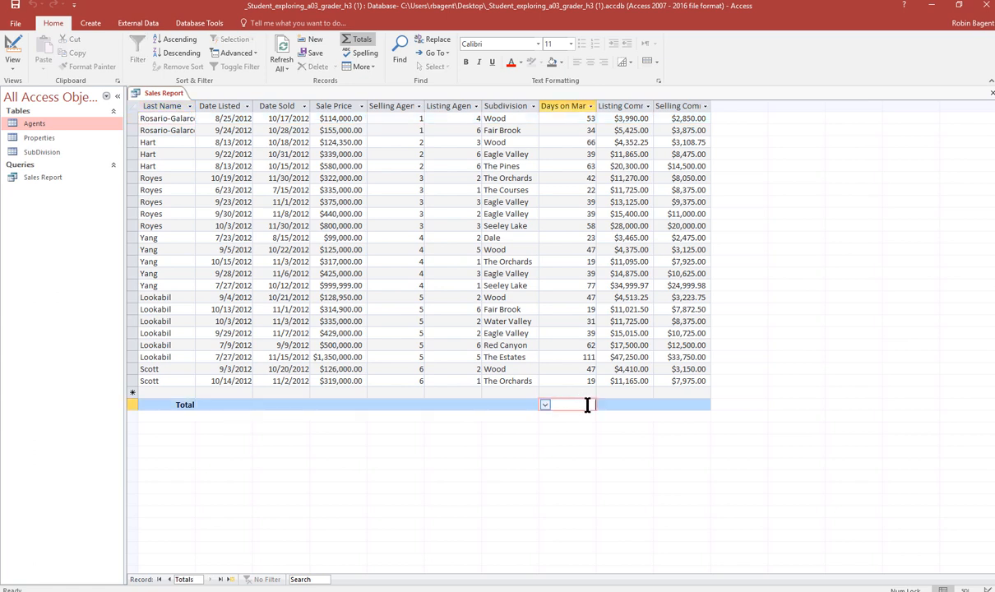
pyautogui.click(545, 405)
pyautogui.click(536, 442)
# - Sum the Sale Price, Listing Commission and Selling Commission columns in the Totals row
pyautogui.click(346, 405)
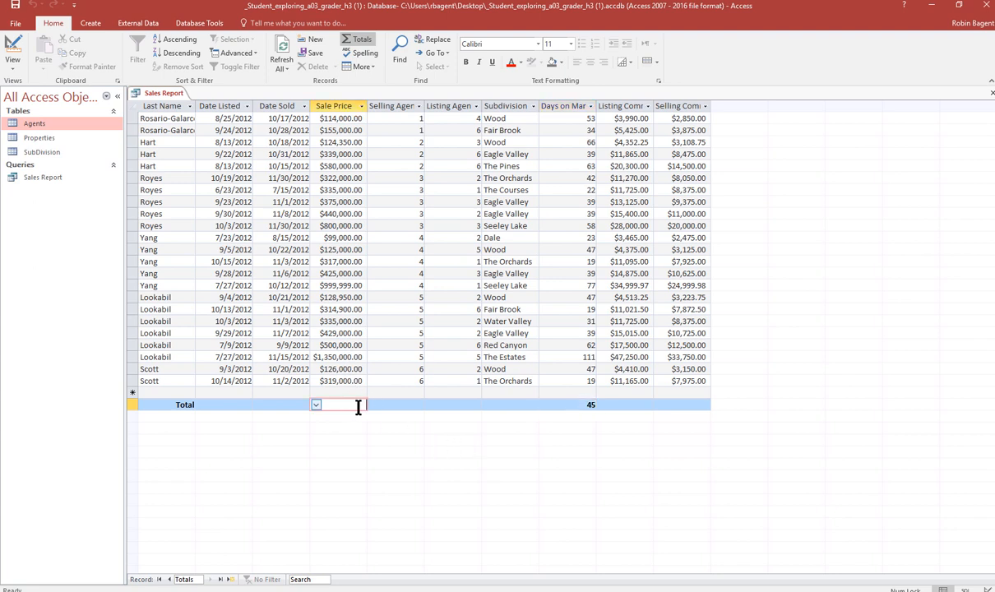
pyautogui.click(316, 405)
pyautogui.click(319, 429)
pyautogui.click(627, 405)
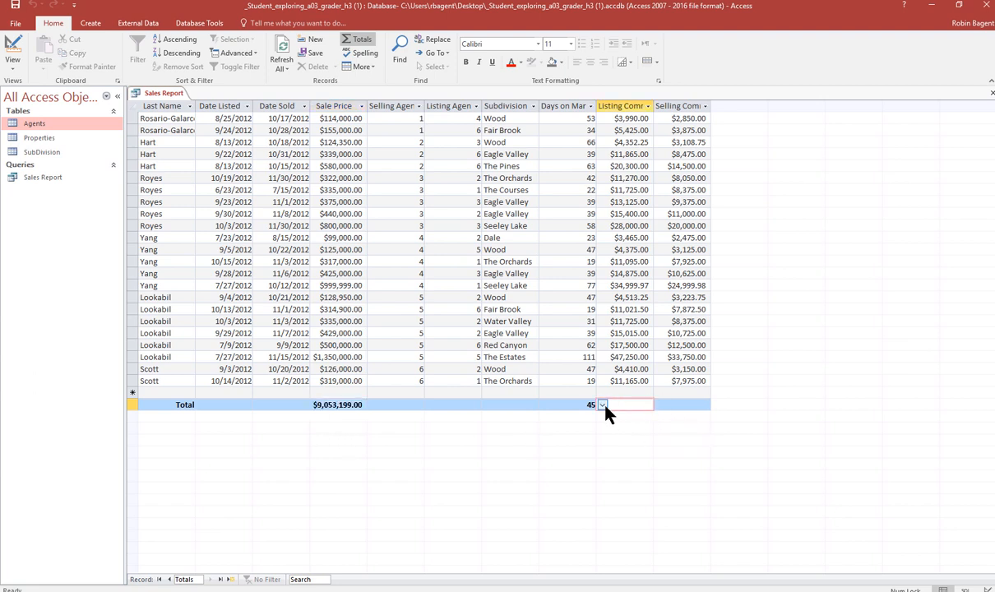
pyautogui.click(603, 406)
pyautogui.click(635, 428)
pyautogui.click(668, 406)
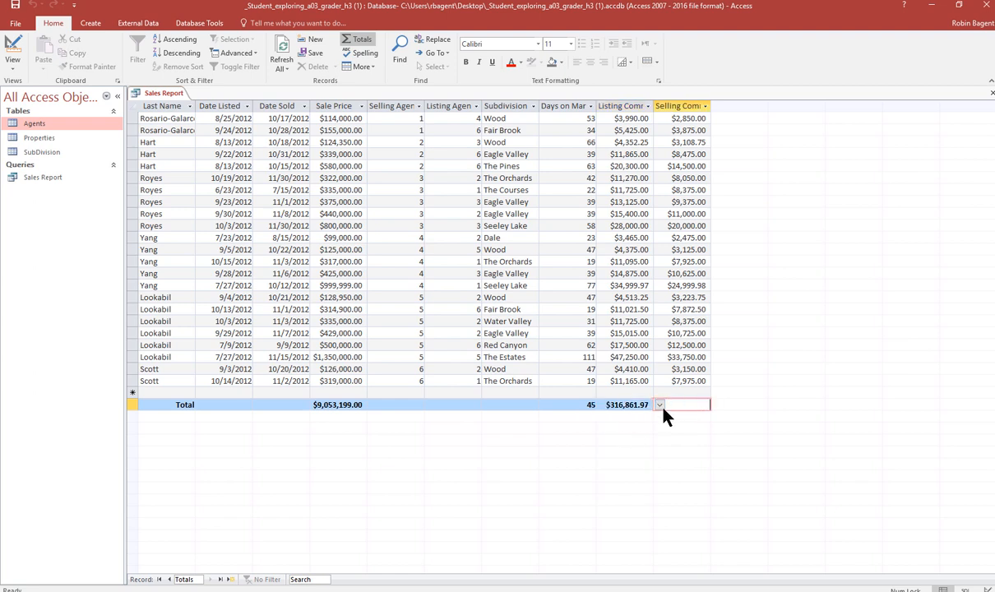
pyautogui.click(659, 405)
pyautogui.click(656, 427)
# - Save and close the Sales Report query, then select it in the navigation pane
pyautogui.rightClick(165, 99)
pyautogui.click(171, 102)
pyautogui.rightClick(166, 99)
pyautogui.click(195, 133)
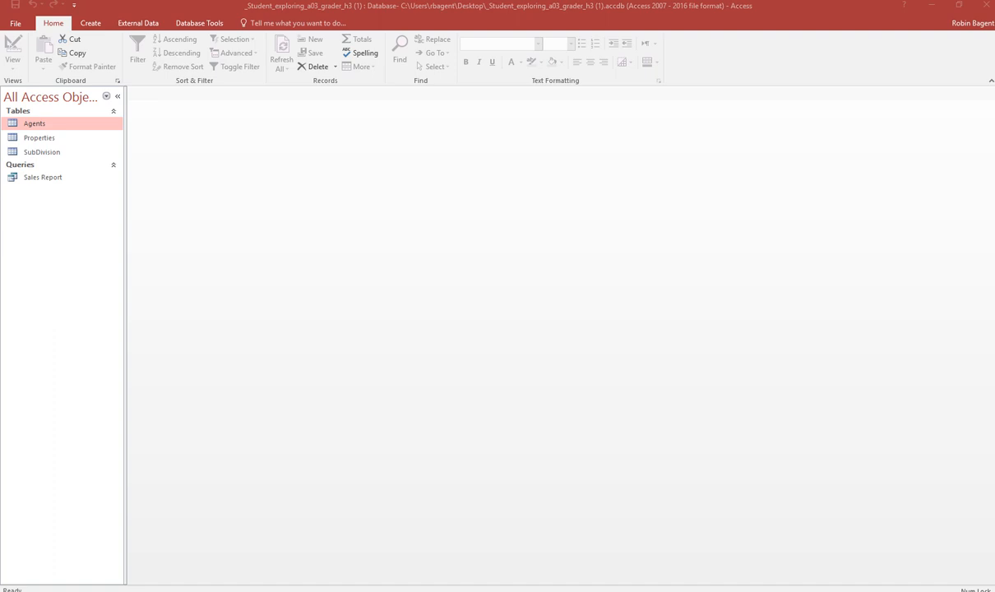
pyautogui.click(62, 182)
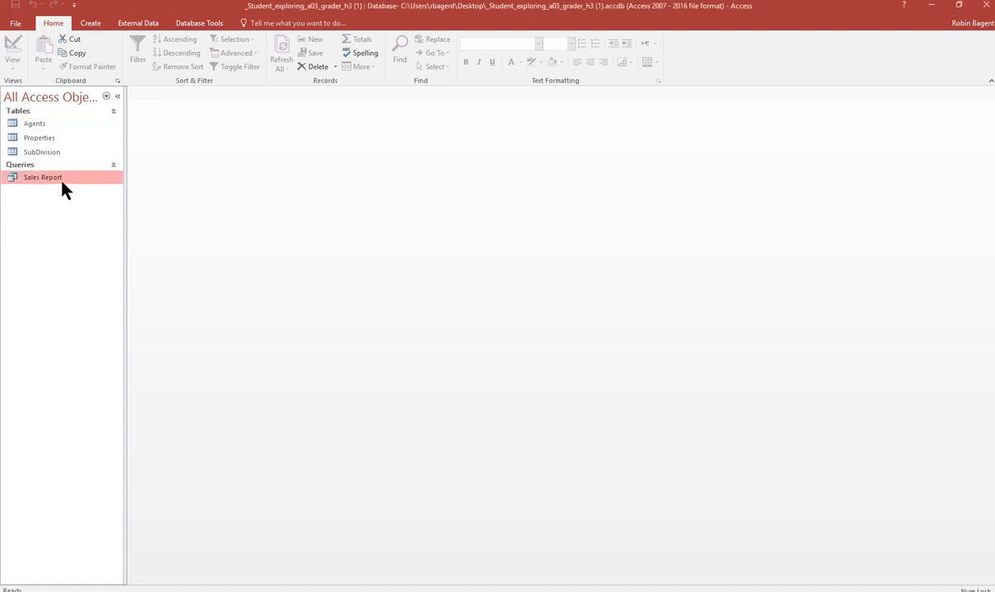
# - Copy the Sales Report query and paste it as a new query named Sales Summary by Last Name
pyautogui.rightClick(62, 185)
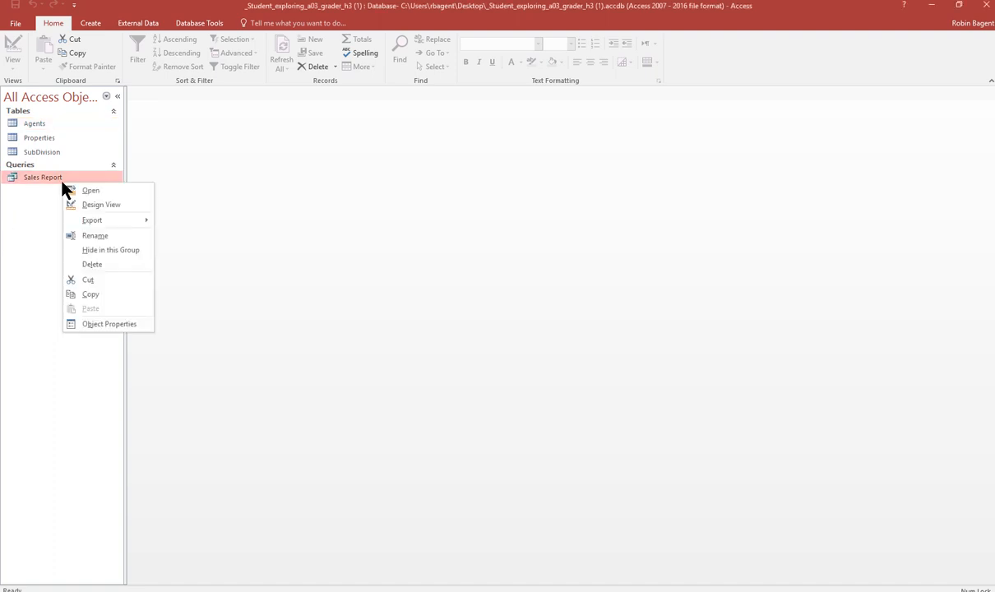
pyautogui.click(83, 294)
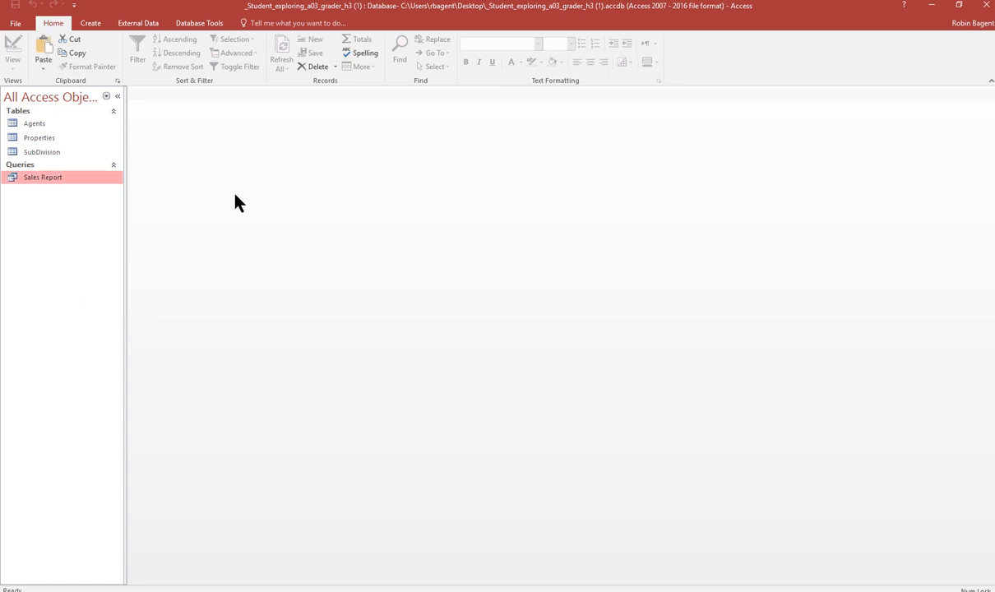
pyautogui.rightClick(90, 207)
pyautogui.click(113, 273)
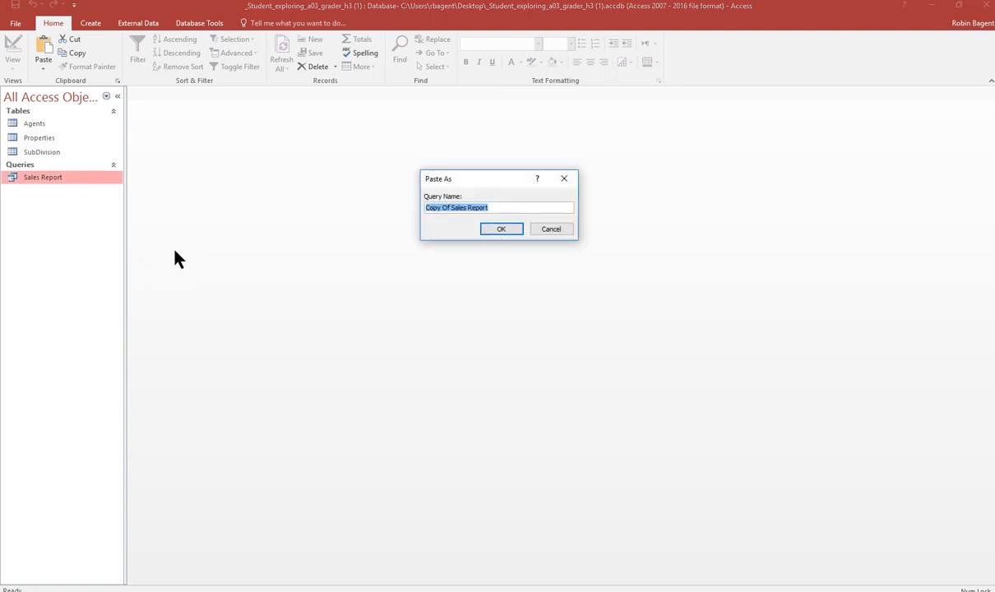
pyautogui.write('Sales Summary by Last Name')
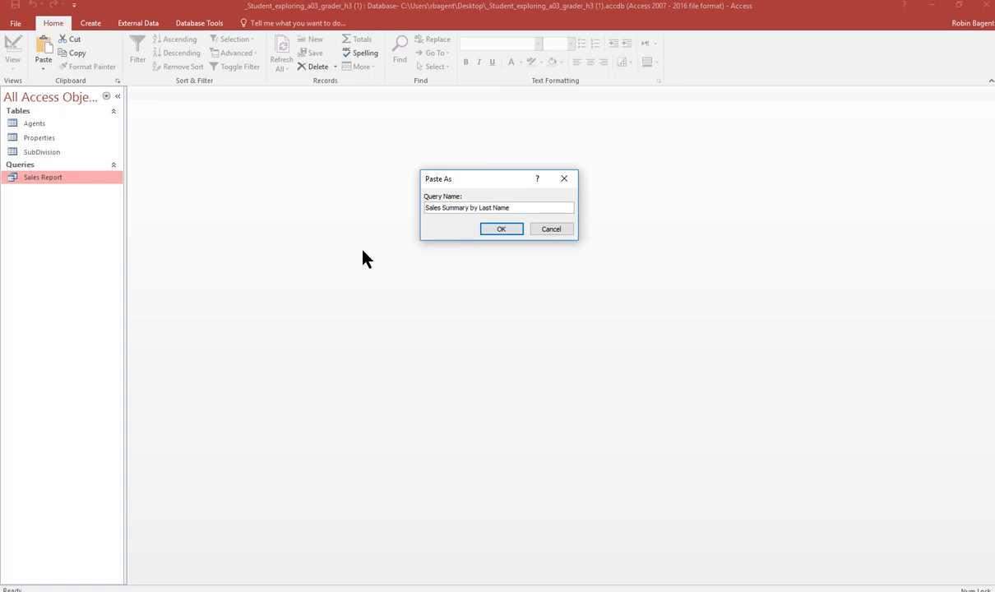
pyautogui.click(508, 230)
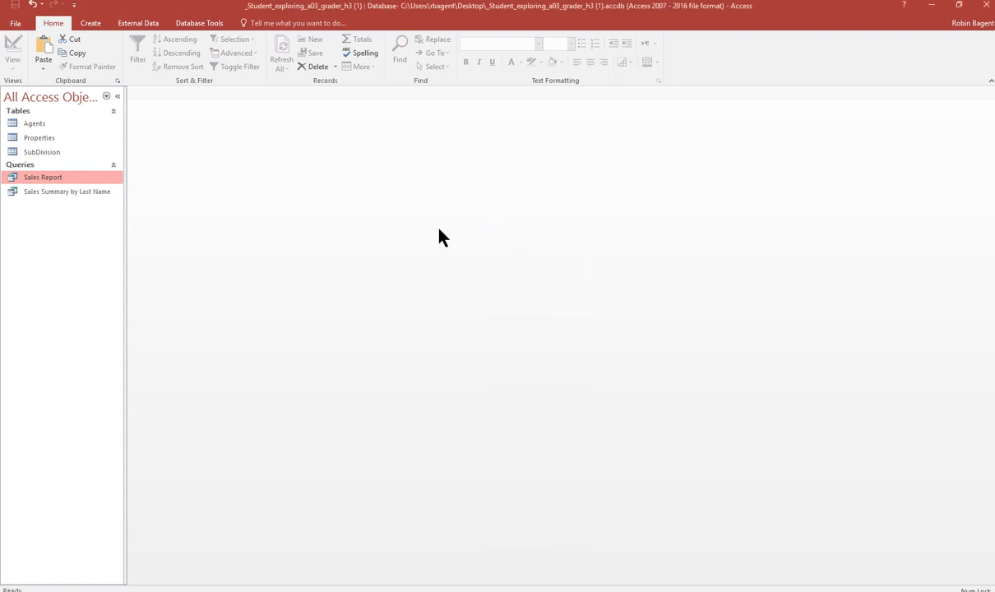
# - Open the new query in Design view and delete the DateListed, SellingAgent, ListingAgent and Subdivision columns
pyautogui.click(59, 191)
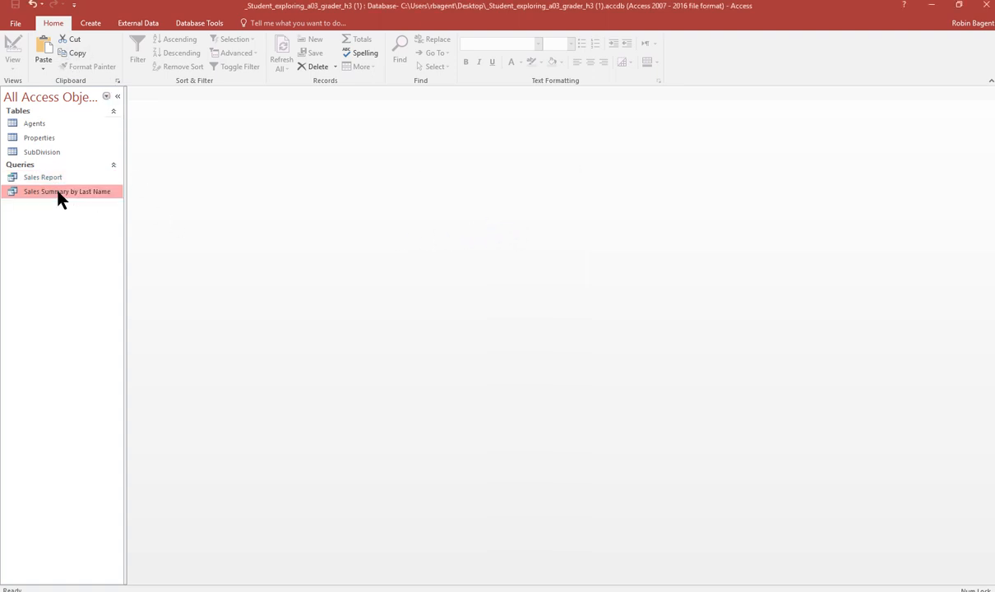
pyautogui.doubleClick(51, 194)
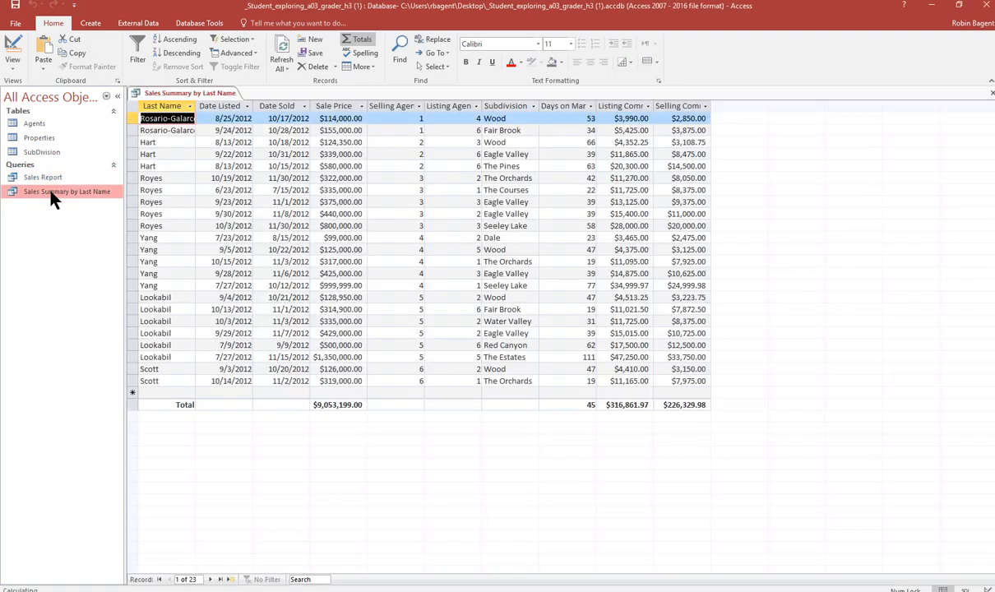
pyautogui.click(12, 64)
pyautogui.click(24, 148)
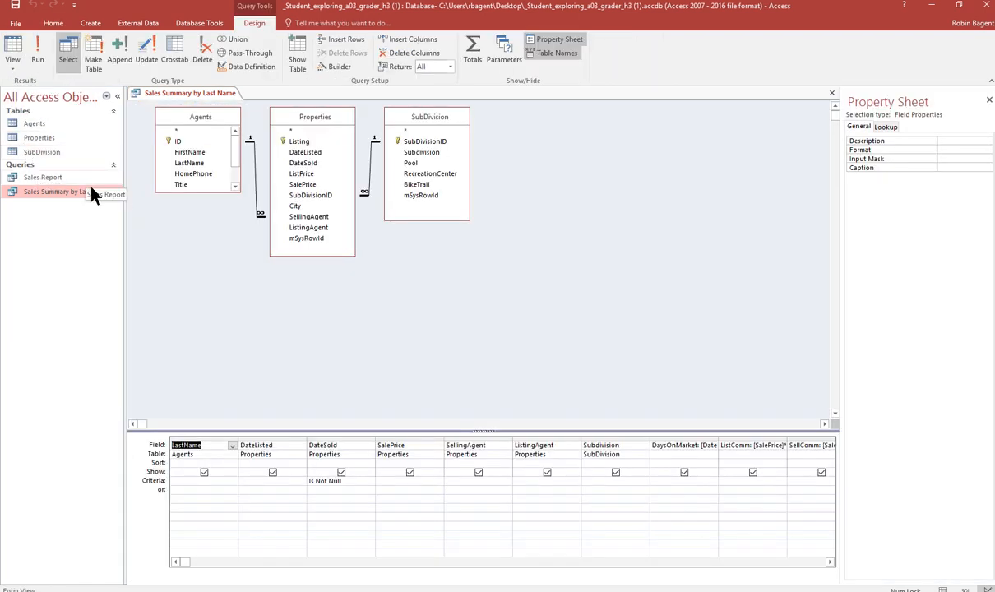
pyautogui.click(284, 439)
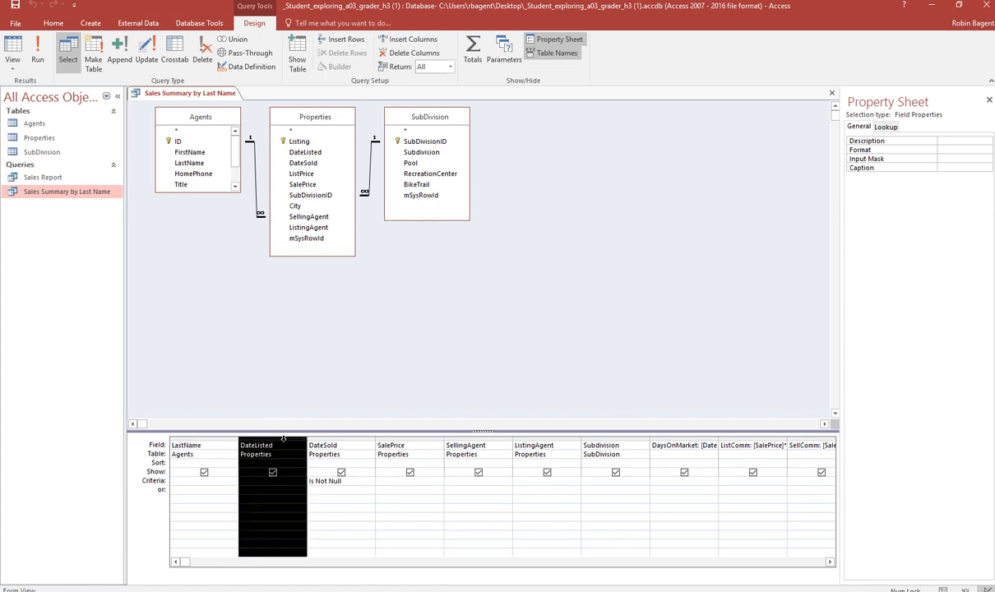
pyautogui.press('Delete')
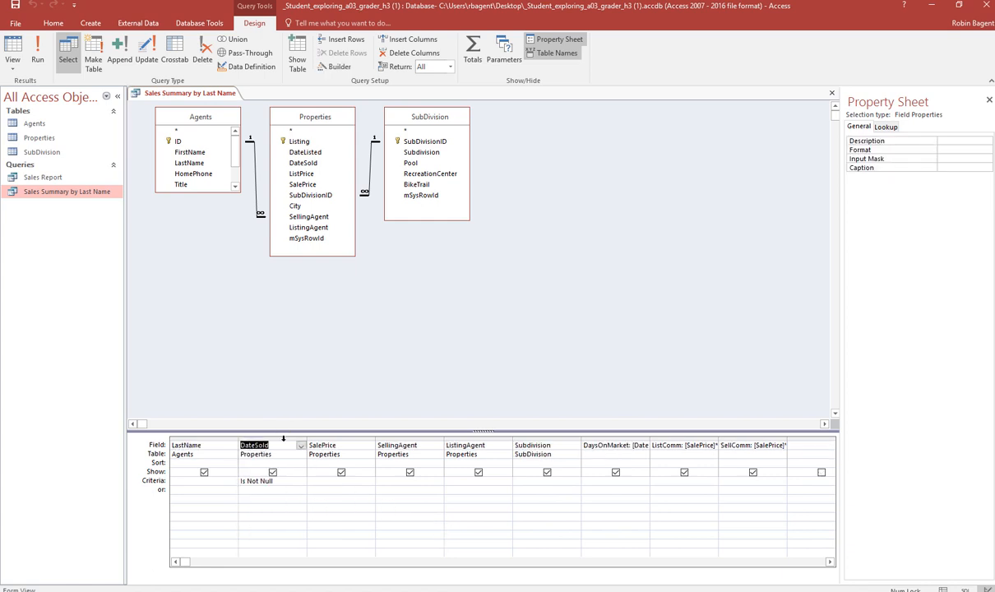
pyautogui.click(418, 437)
pyautogui.press('Delete')
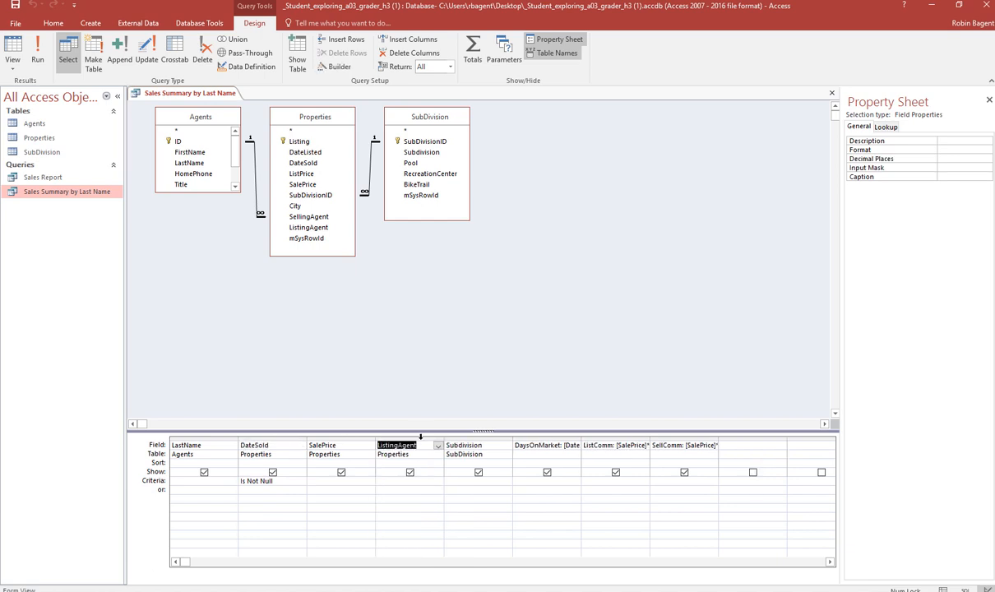
pyautogui.click(420, 437)
pyautogui.press('Delete')
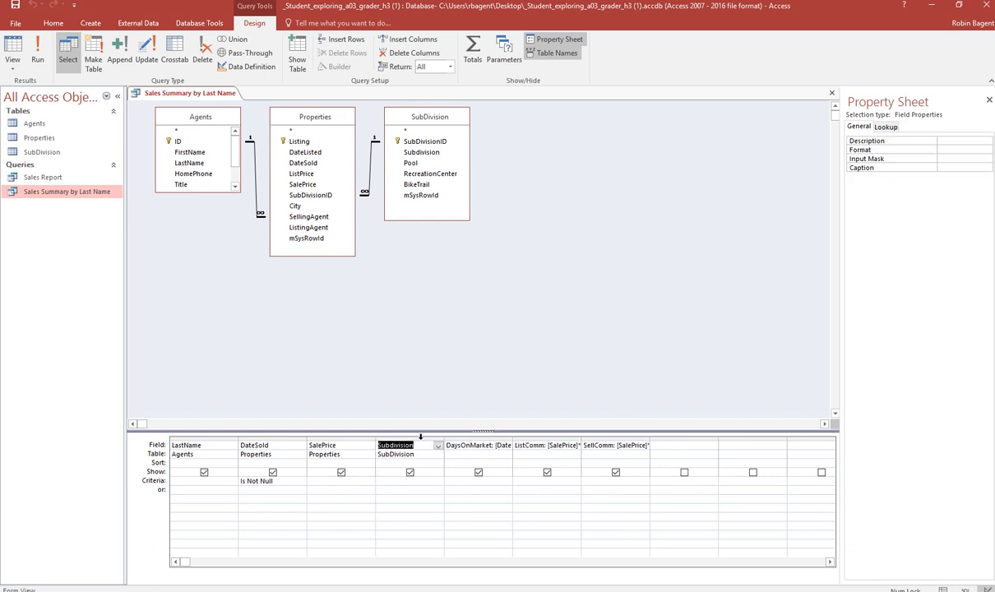
pyautogui.click(420, 438)
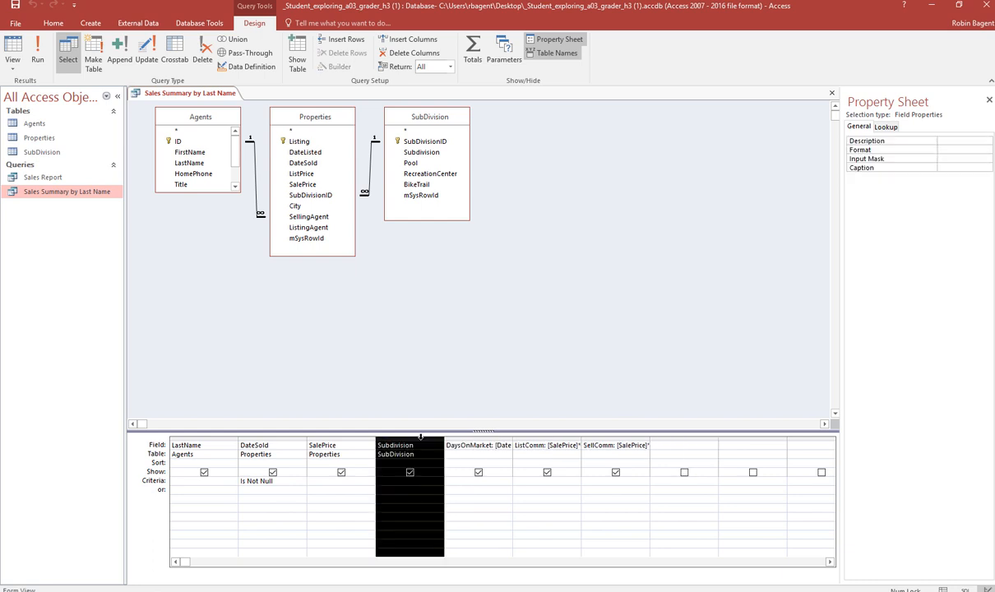
pyautogui.press('Delete')
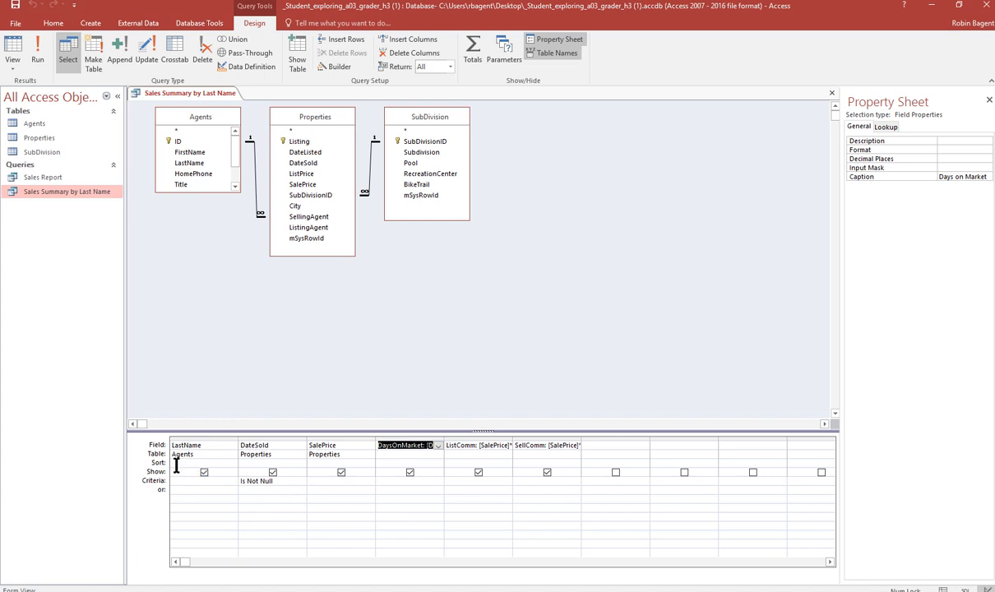
# - Turn on the Totals row and prefix the LastName field with a Group By: alias
pyautogui.click(470, 65)
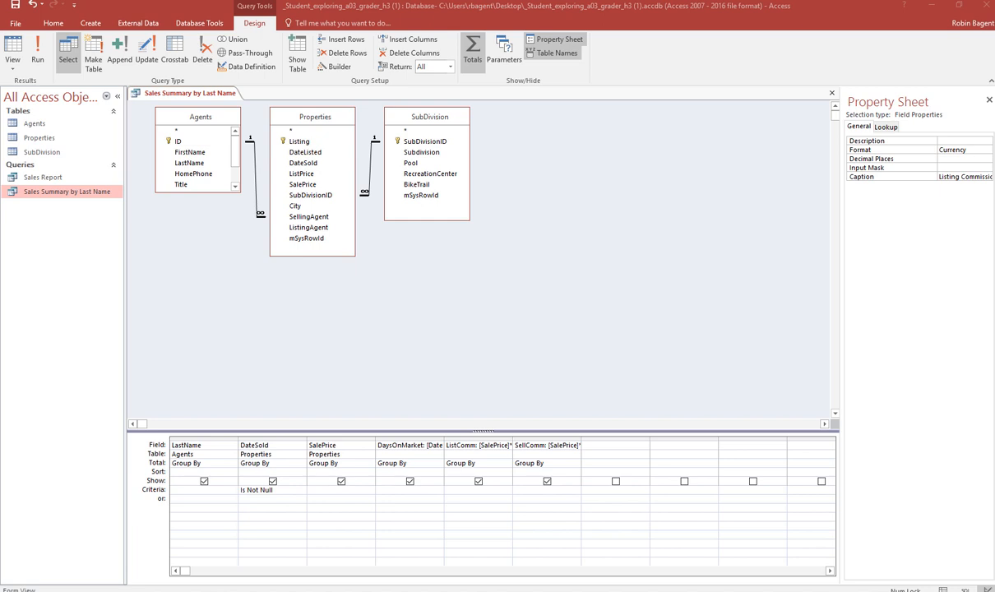
pyautogui.click(170, 444)
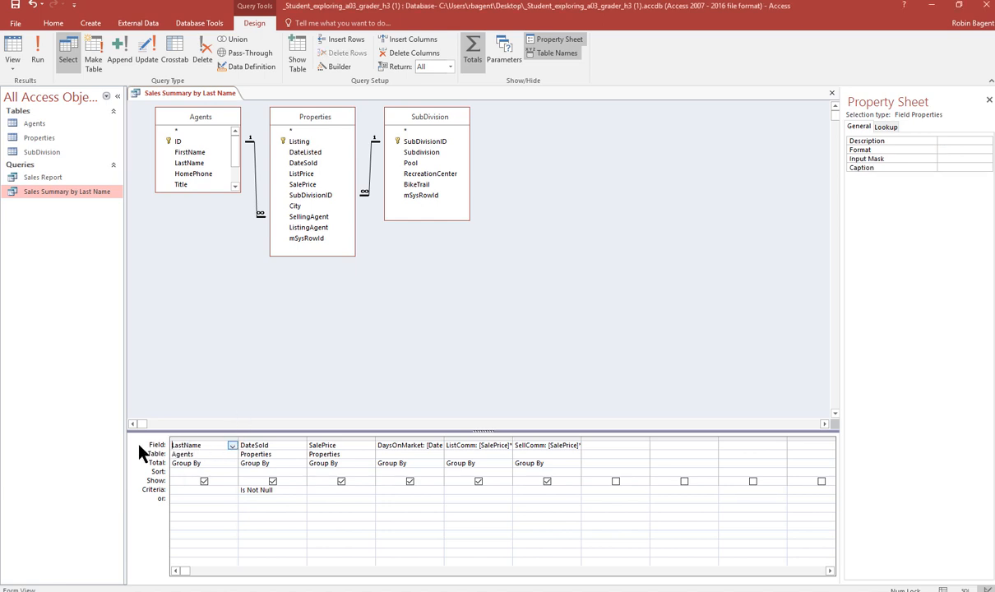
pyautogui.write('Group By:')
# - Run the query and return to Design view
pyautogui.click(38, 50)
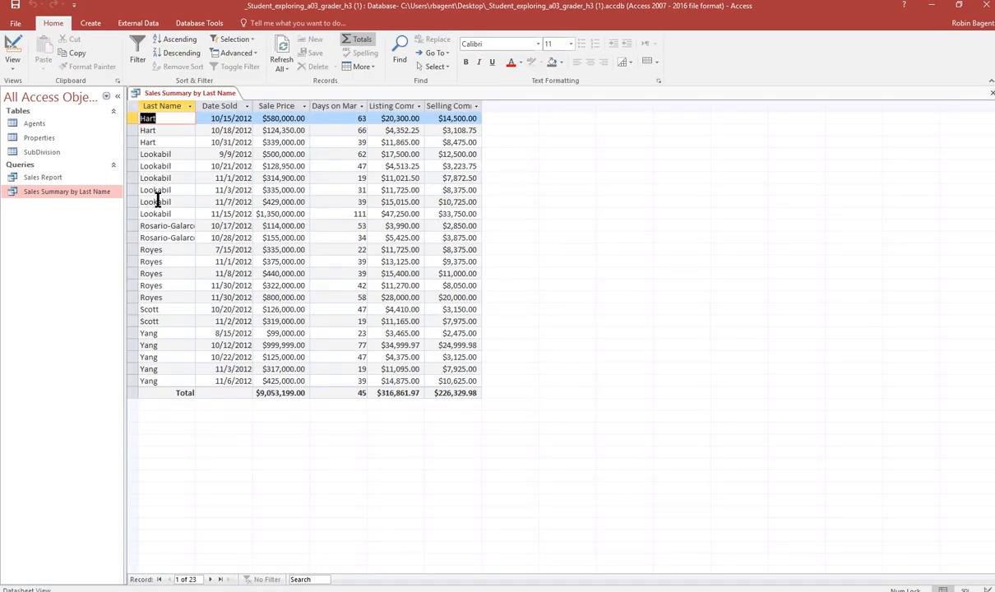
pyautogui.click(13, 67)
pyautogui.click(41, 141)
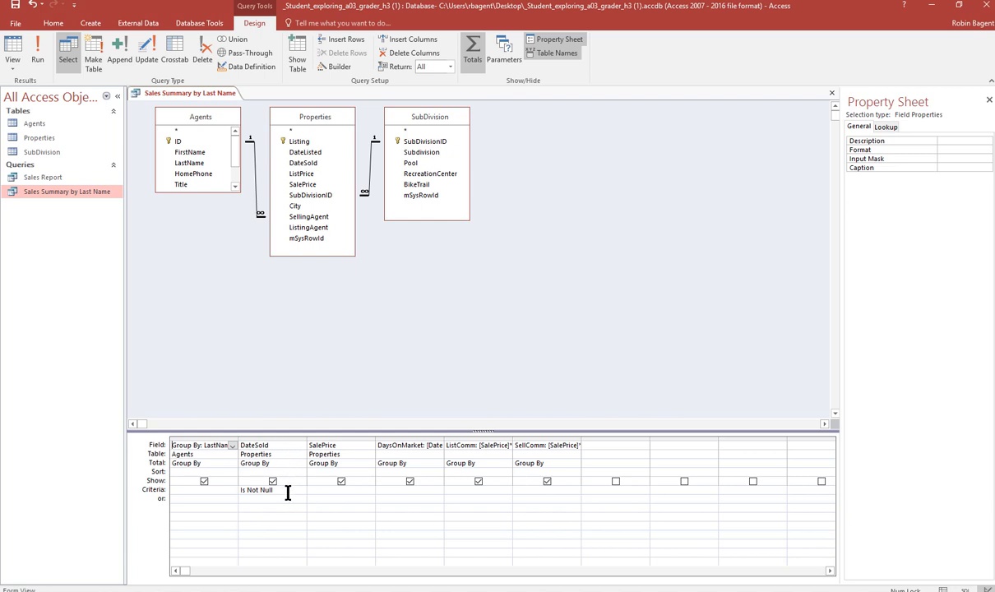
# - Set the Total row to Where for DateSold, Sum for SalePrice and Avg for DaysOnMarket
pyautogui.click(301, 463)
pyautogui.click(300, 465)
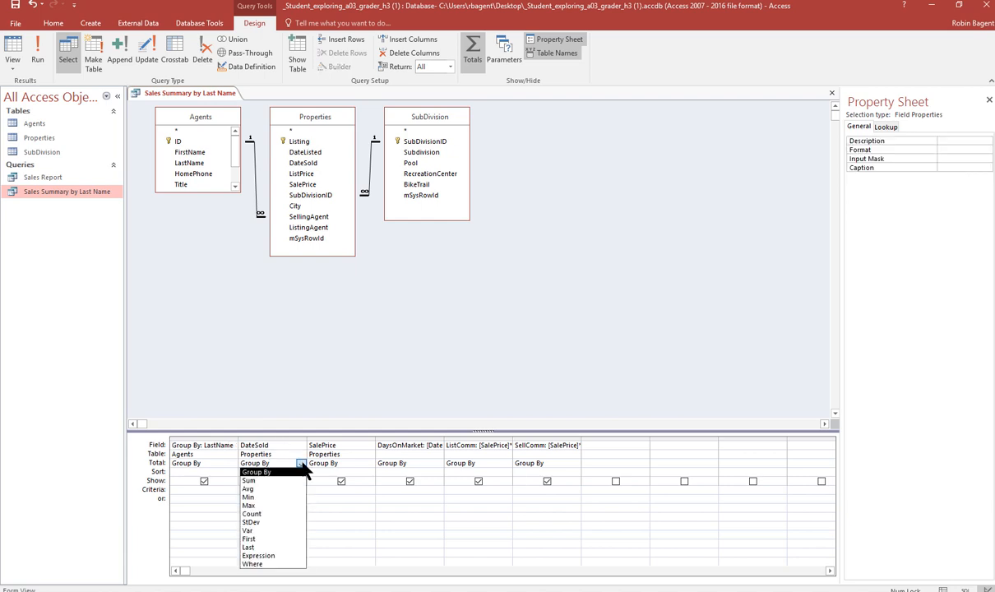
pyautogui.click(283, 566)
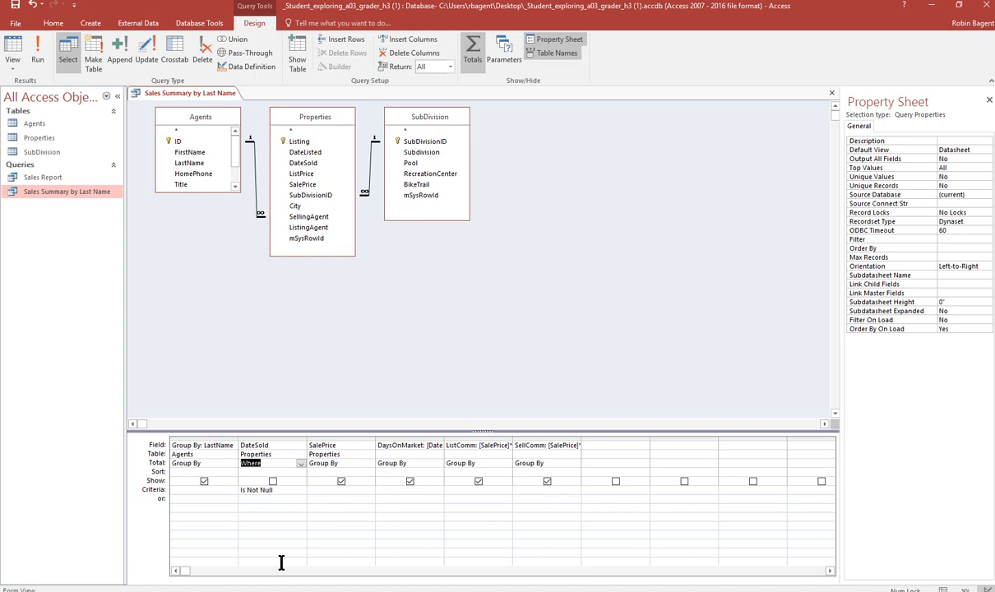
pyautogui.click(359, 463)
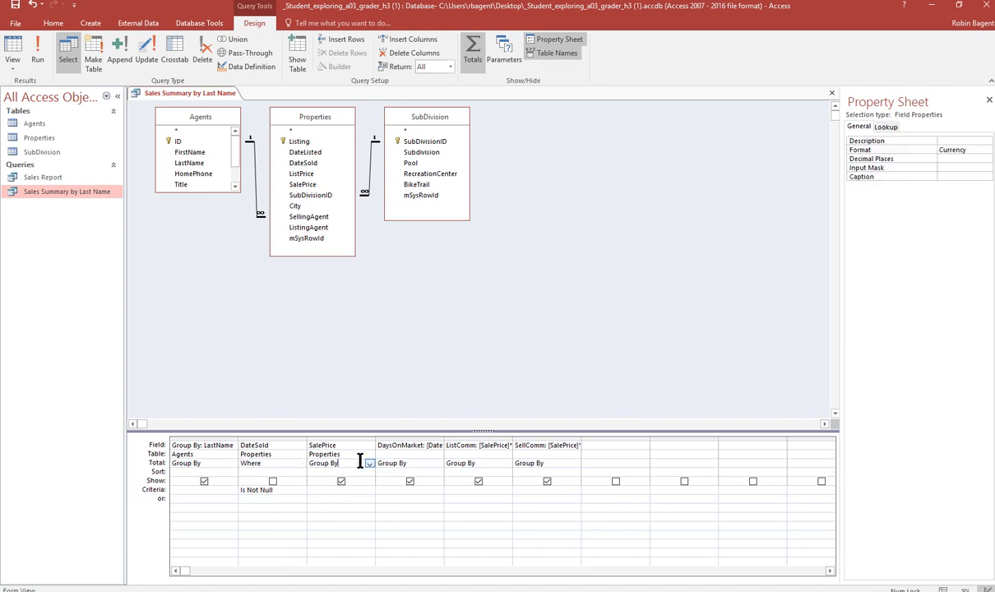
pyautogui.click(369, 464)
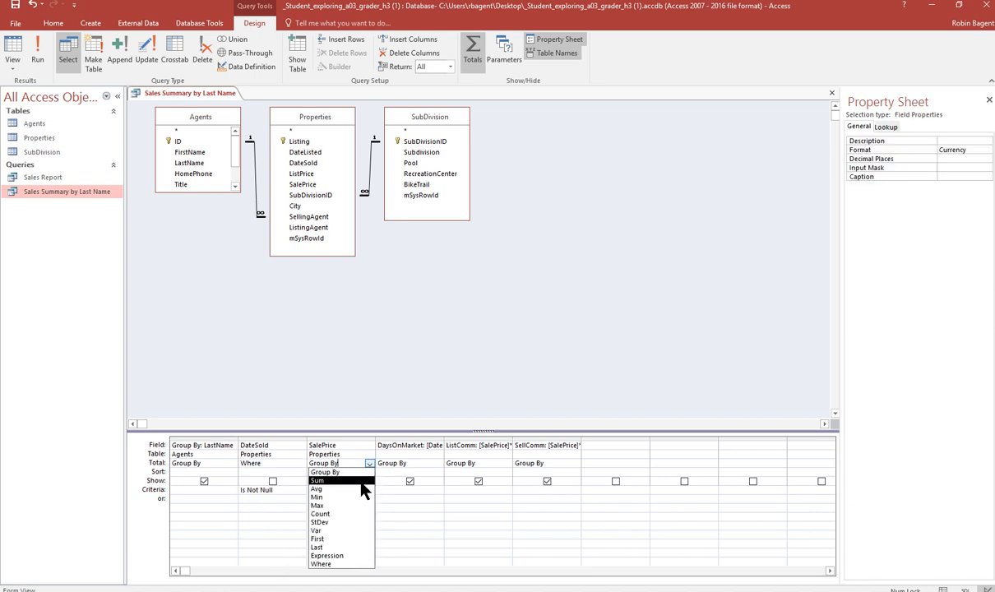
pyautogui.click(361, 482)
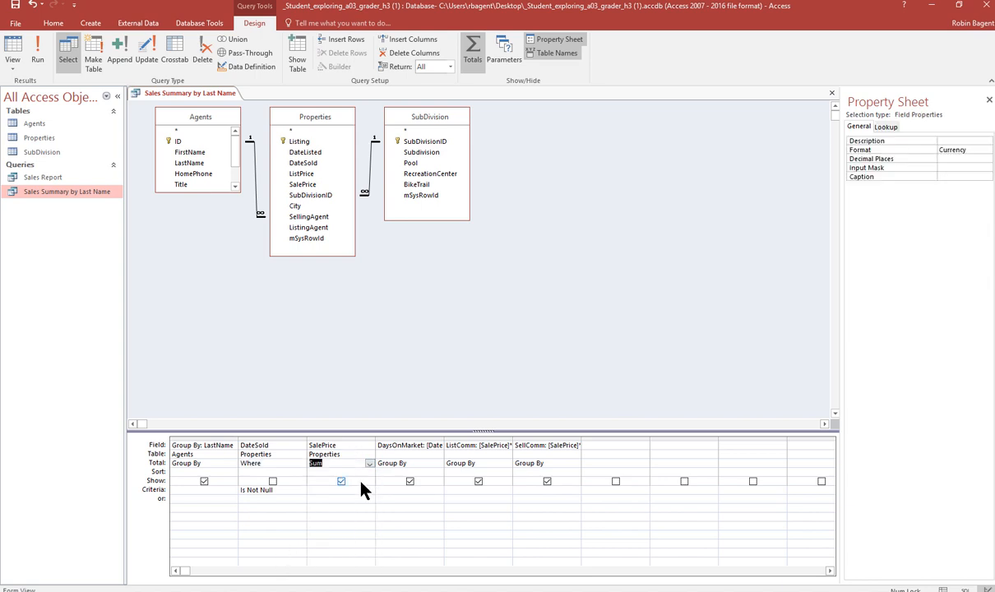
pyautogui.click(437, 464)
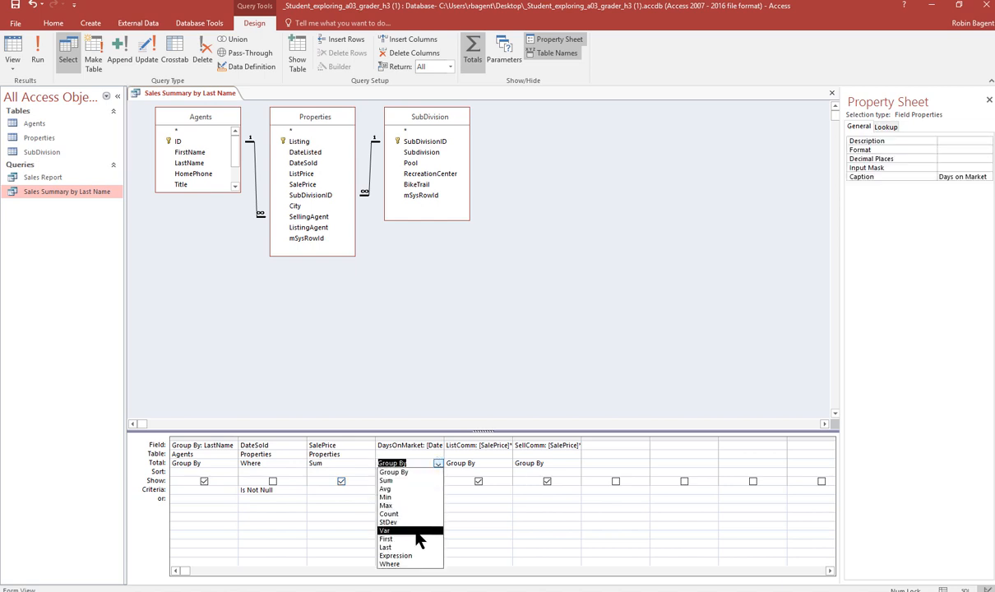
pyautogui.click(413, 489)
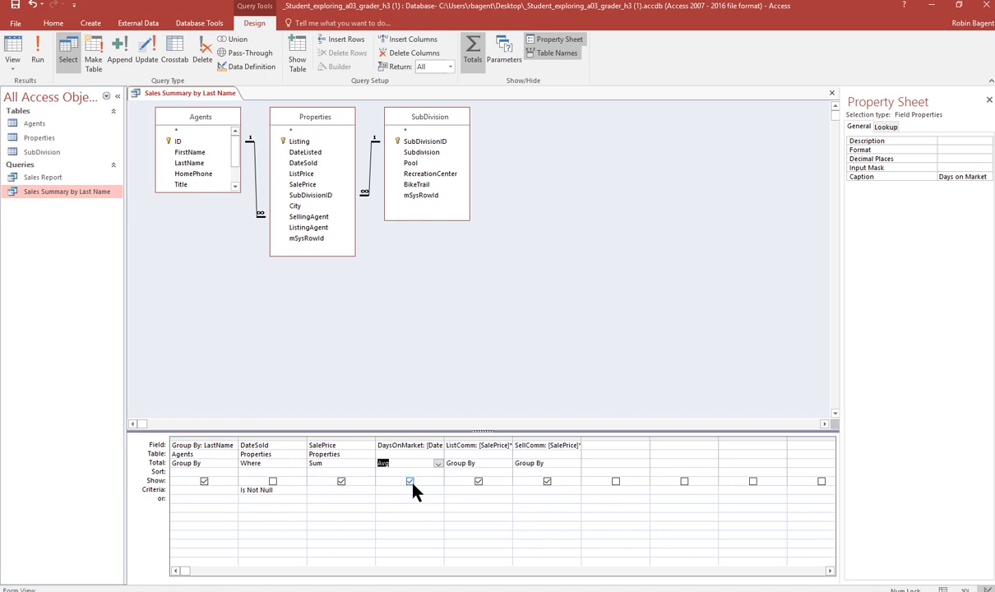
# - Set the Total row to Sum for the ListComm and SellComm fields
pyautogui.click(491, 463)
pyautogui.click(506, 464)
pyautogui.click(493, 481)
pyautogui.click(549, 466)
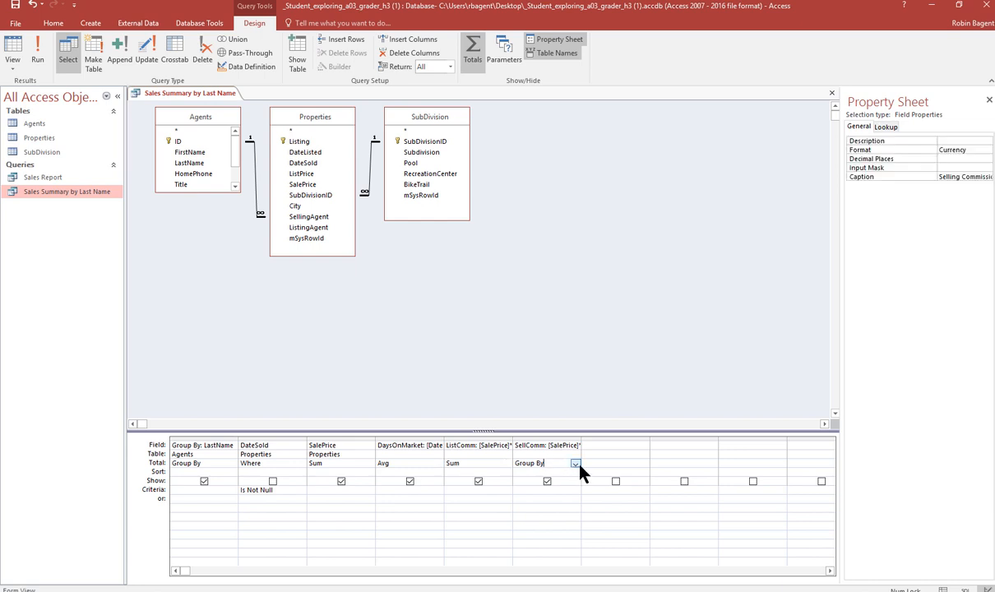
pyautogui.click(575, 464)
pyautogui.click(549, 482)
# - Set the SalePrice field's caption to Total Sales
pyautogui.click(350, 444)
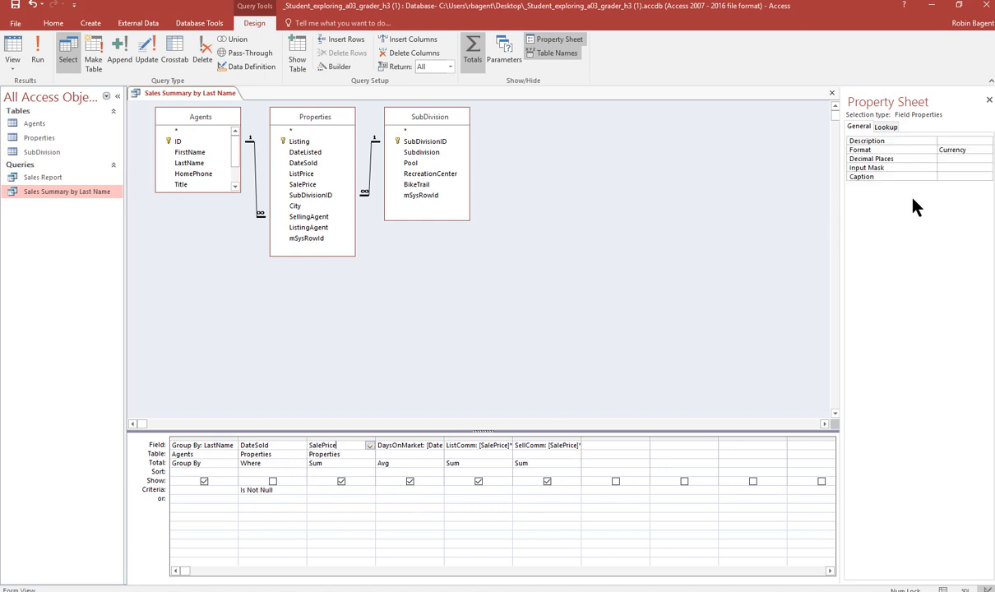
pyautogui.click(945, 178)
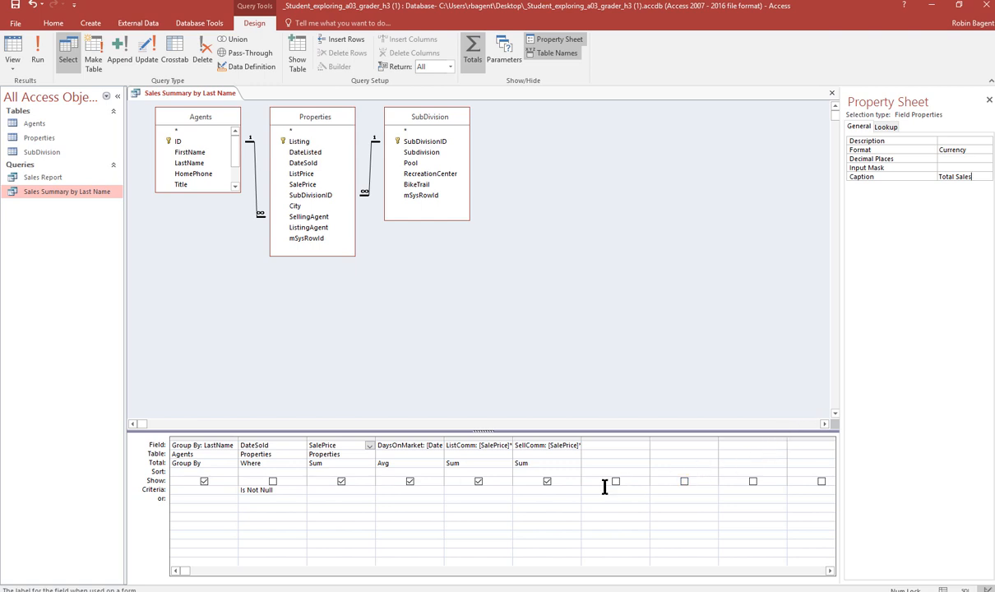
# - Set the DaysOnMarket field's format to Fixed
pyautogui.click(413, 473)
pyautogui.click(970, 151)
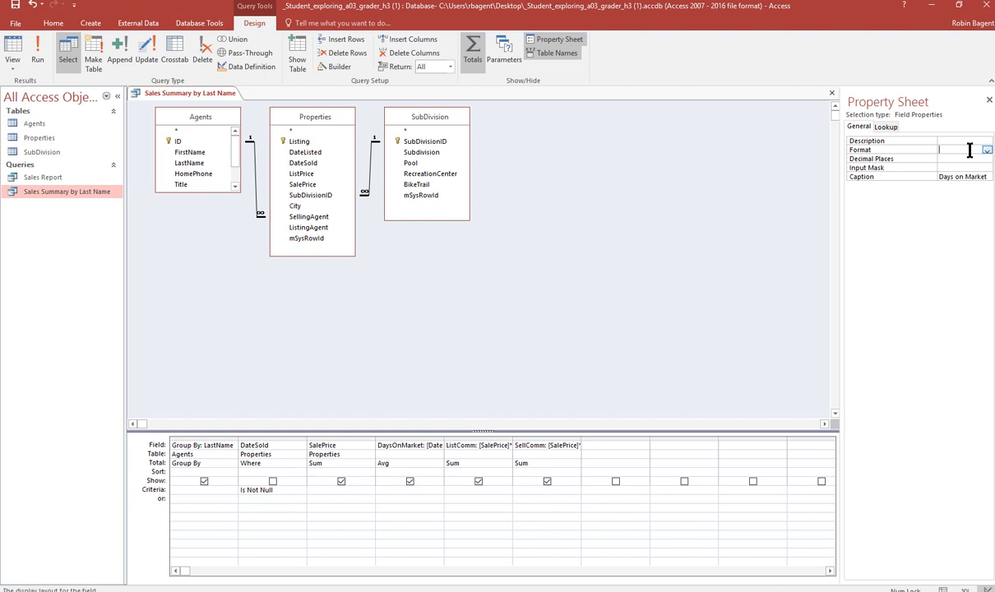
pyautogui.click(987, 151)
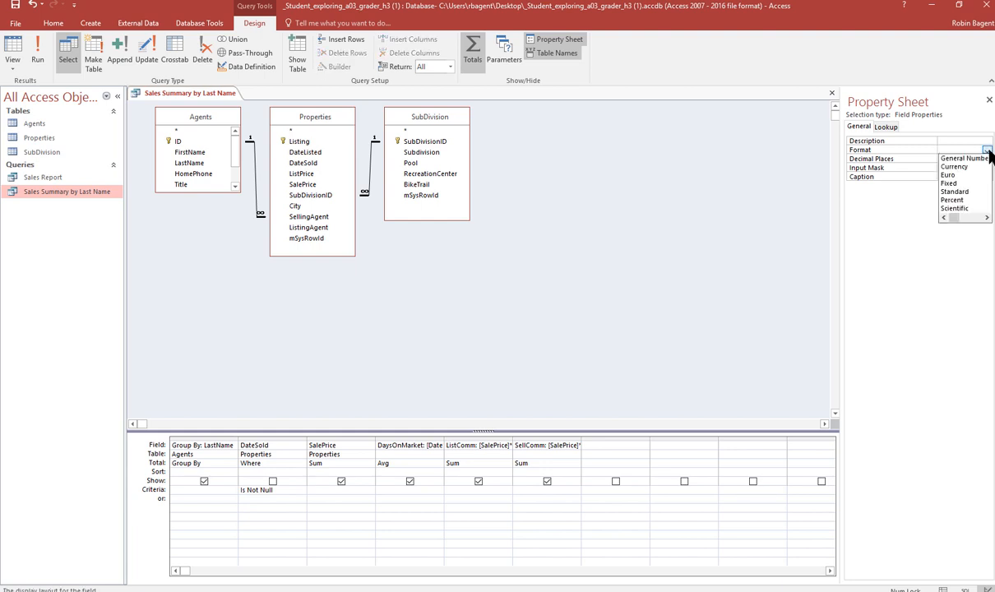
pyautogui.click(962, 183)
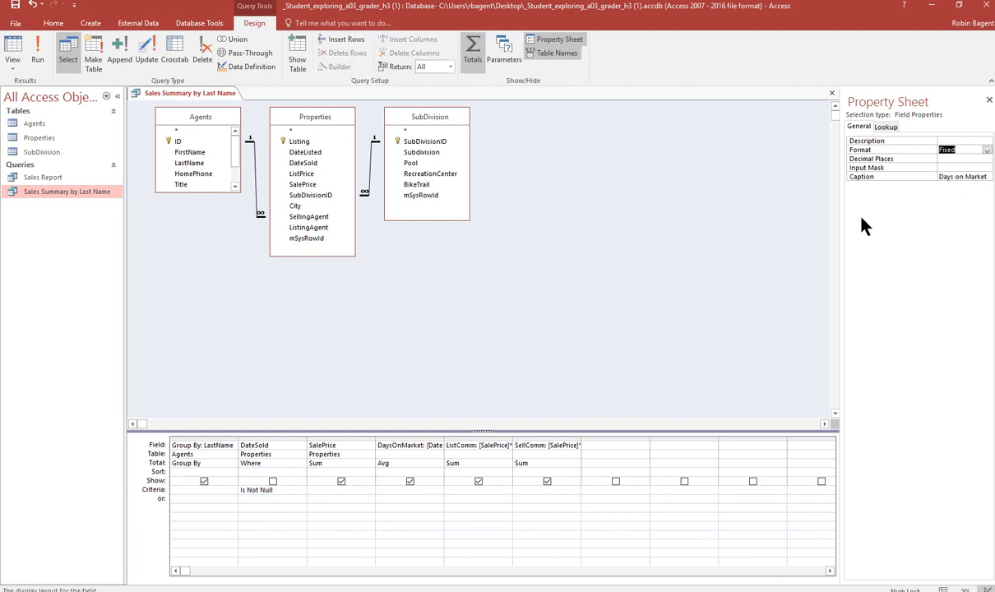
pyautogui.click(680, 281)
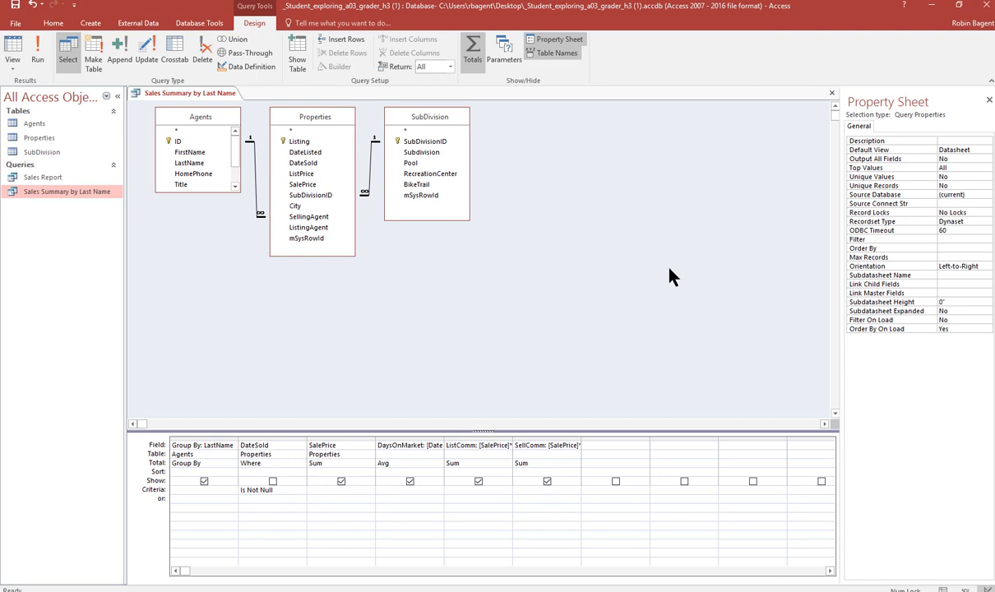
# - Limit the query to return the top 5 values and run it
pyautogui.click(421, 436)
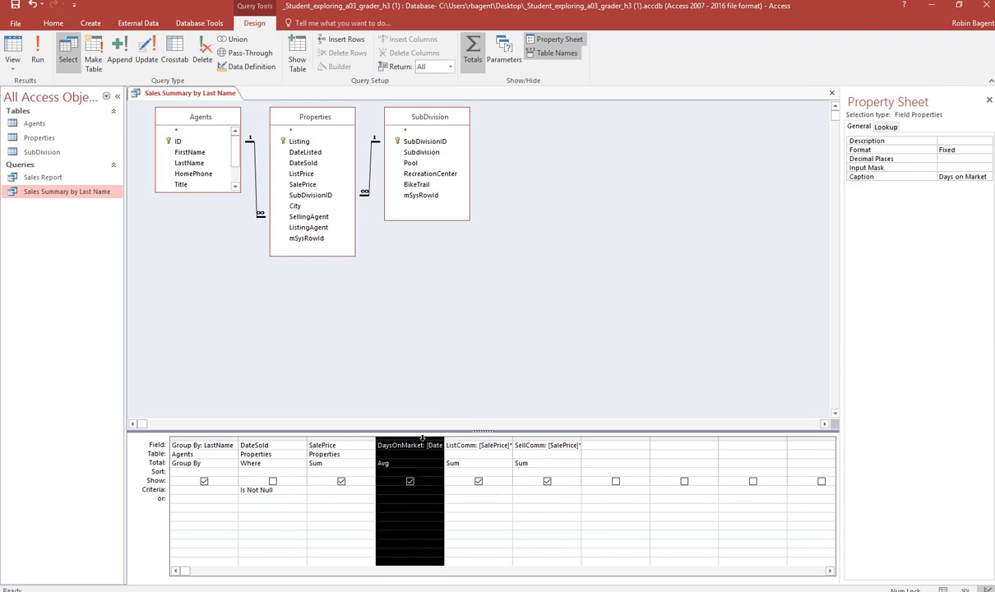
pyautogui.click(450, 67)
pyautogui.click(449, 79)
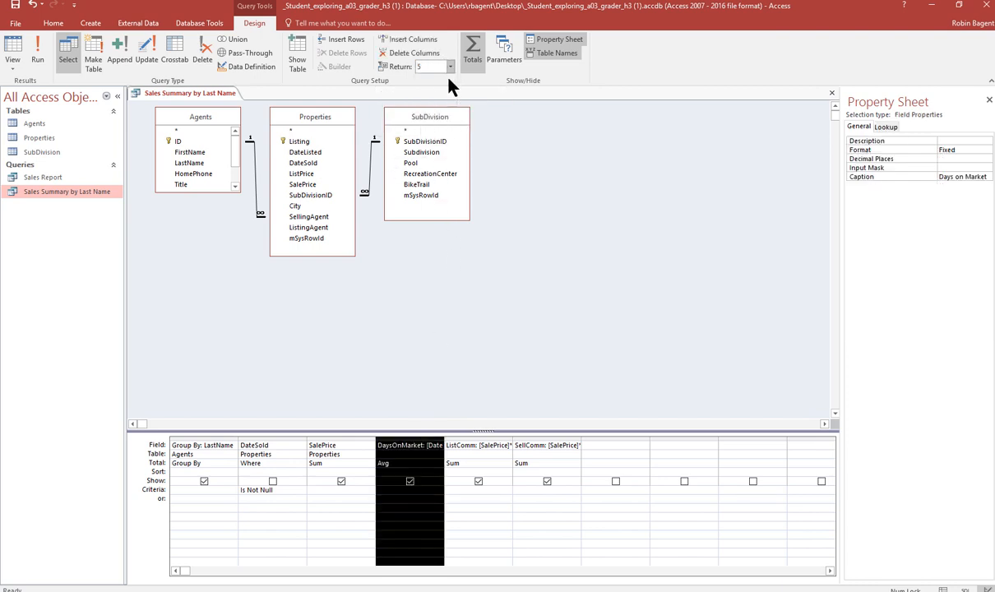
pyautogui.click(550, 330)
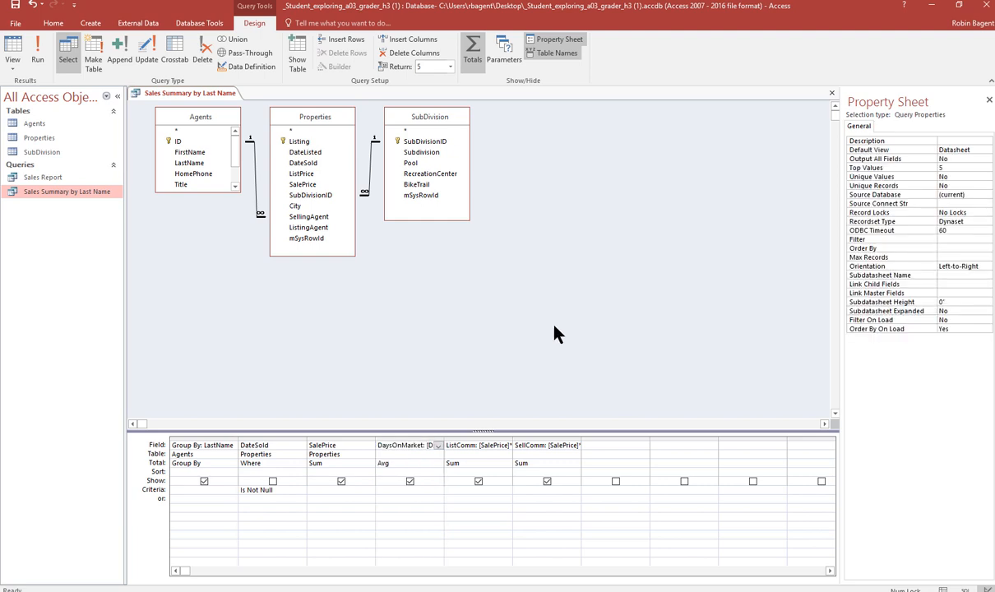
pyautogui.click(35, 42)
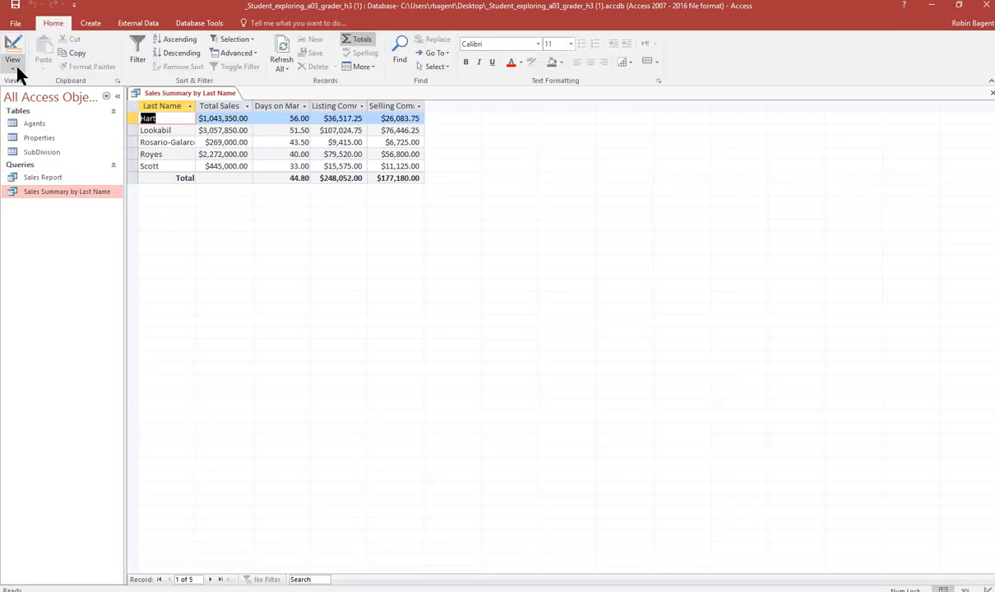
# - Switch the Sales Summary by Last Name query to Design view
pyautogui.click(16, 71)
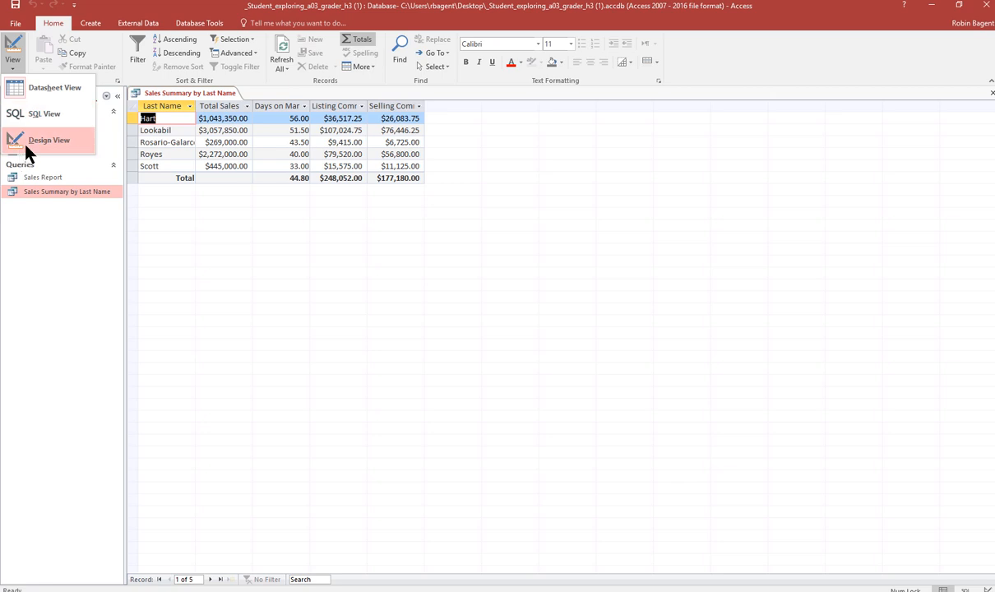
pyautogui.click(24, 144)
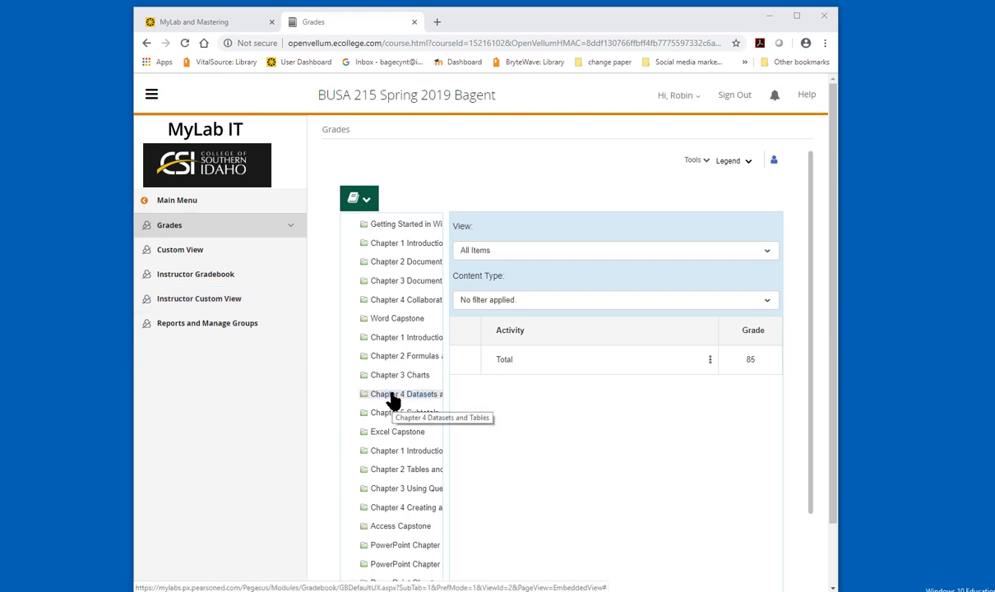
# - Open the submissions for the Access Chapter 3 Grader Project in the Chapter 3 Using Queries gradebook folder
pyautogui.scroll(-2, 392, 401)
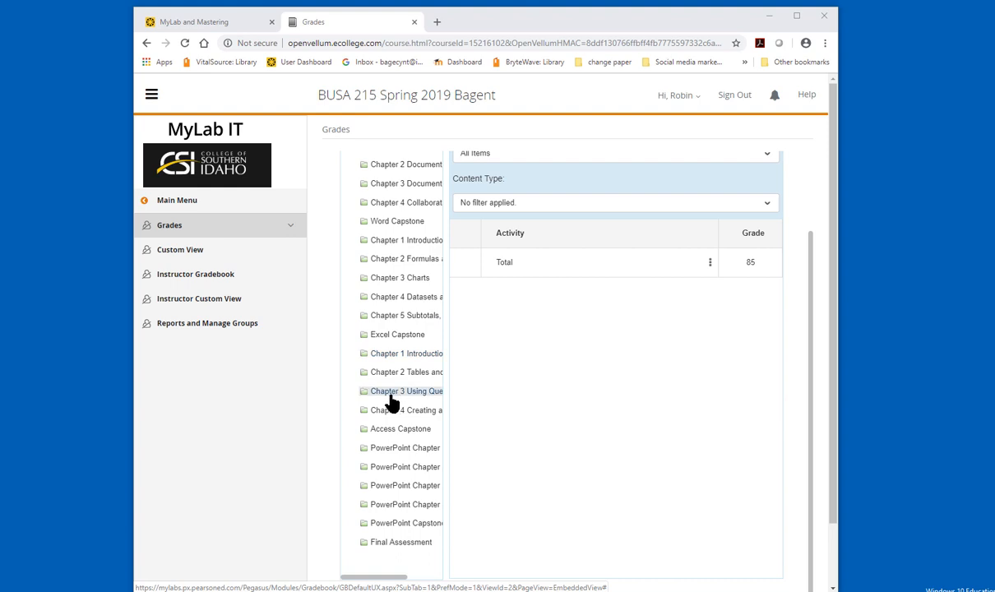
pyautogui.click(396, 393)
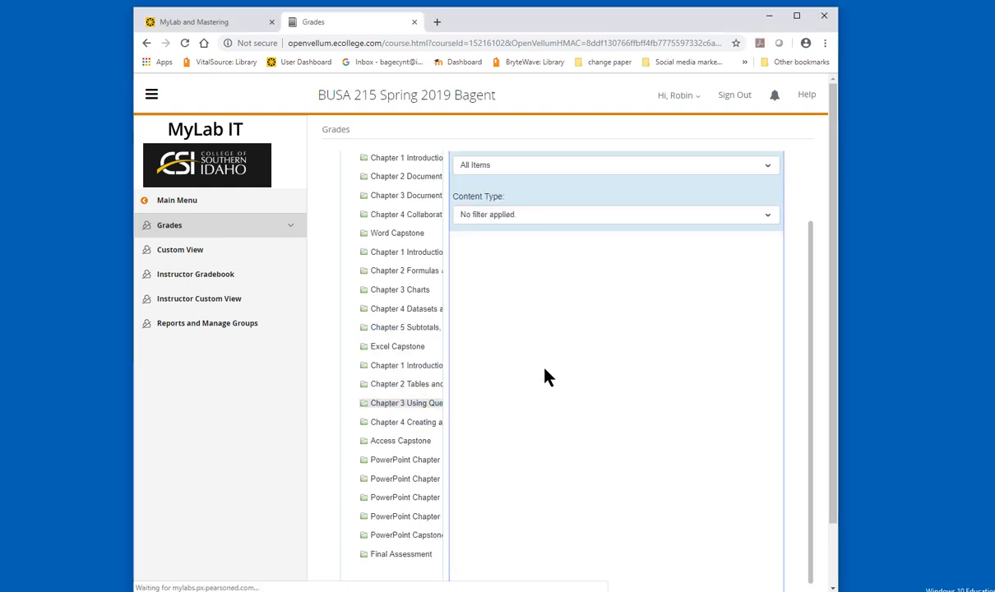
pyautogui.click(710, 276)
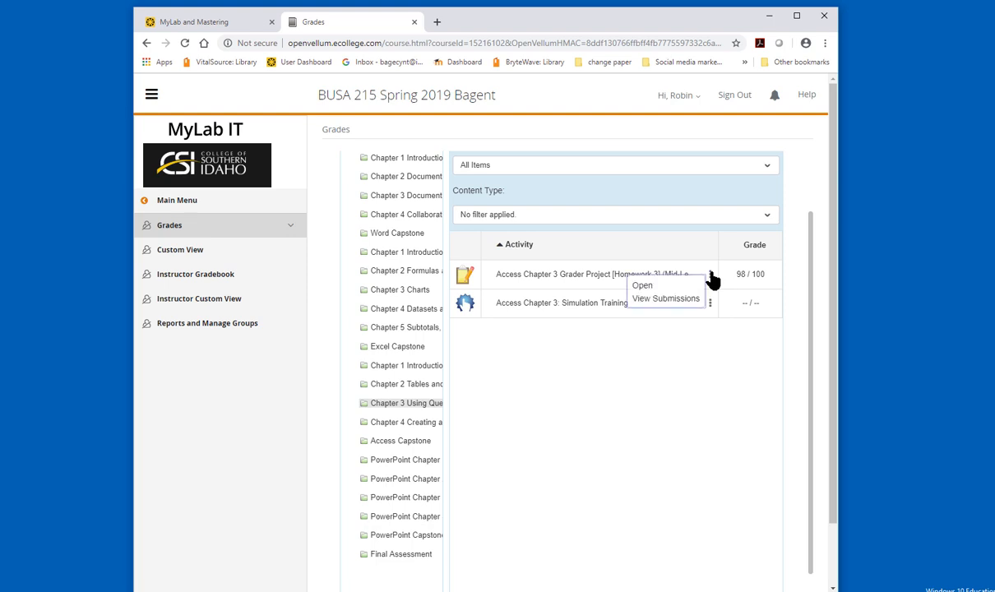
pyautogui.click(687, 300)
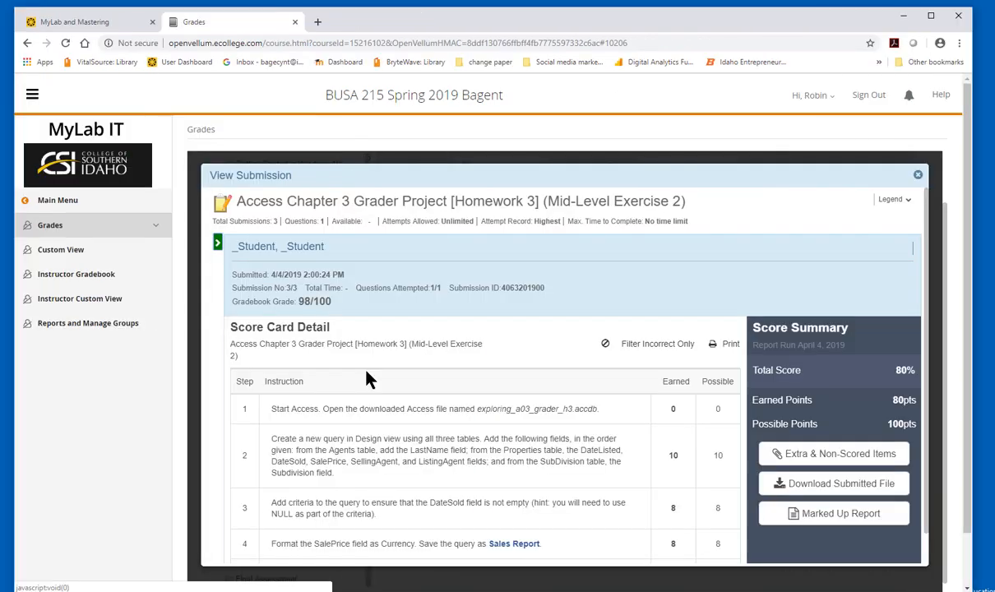
# - Review the submission's score card detail, expanding the instructions with lost points to read their feedback
pyautogui.scroll(-1, 432, 377)
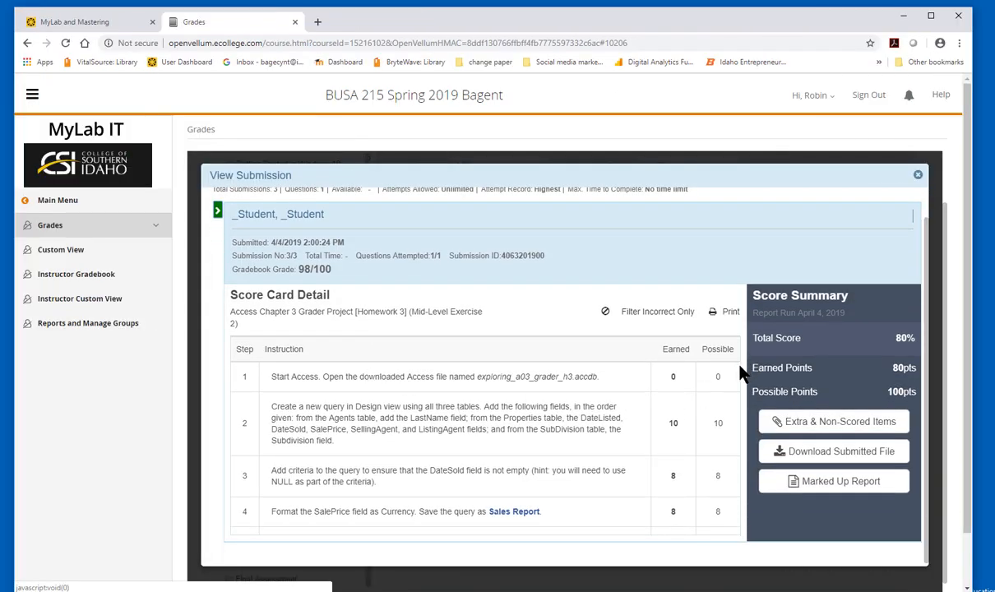
pyautogui.scroll(-2, 740, 406)
pyautogui.scroll(-5, 740, 407)
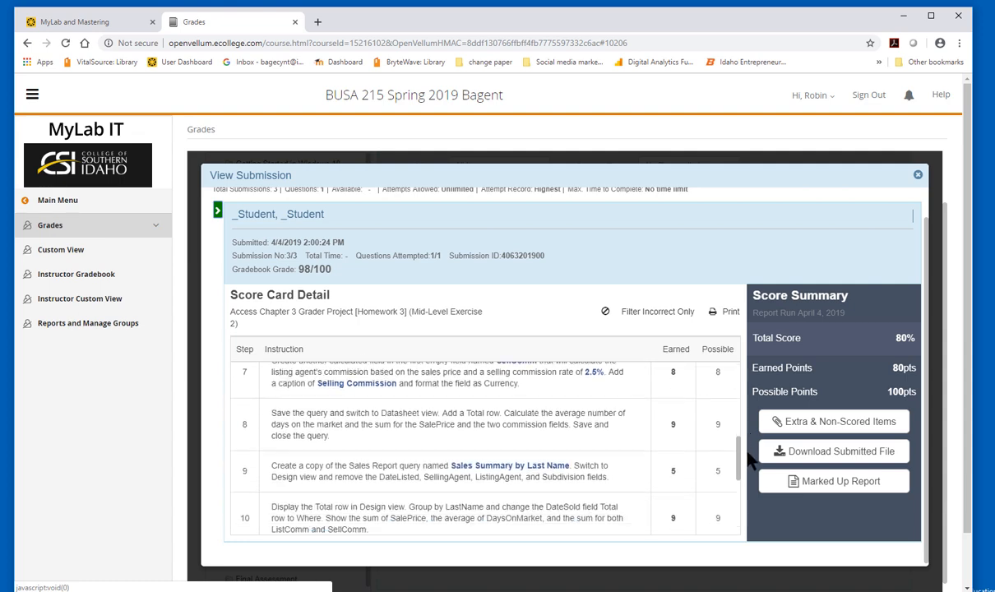
pyautogui.click(642, 386)
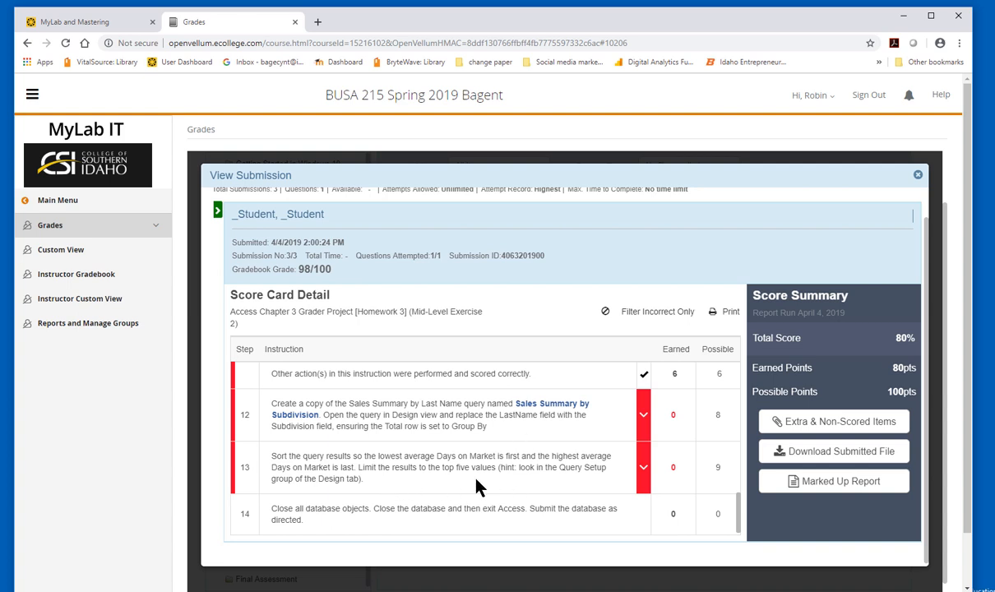
pyautogui.scroll(-1, 475, 478)
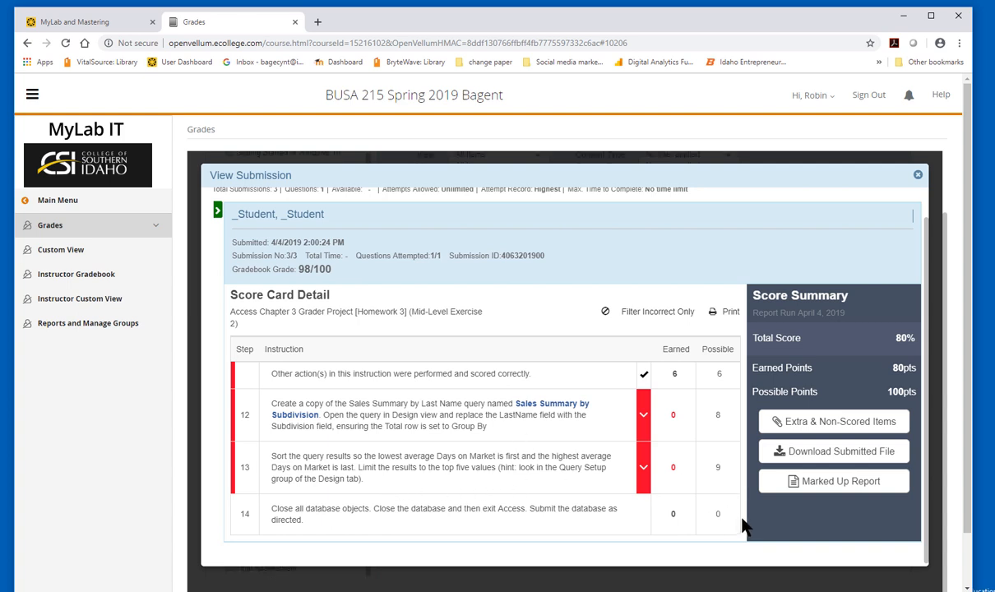
pyautogui.moveTo(738, 506); pyautogui.dragTo(742, 531)
pyautogui.click(645, 415)
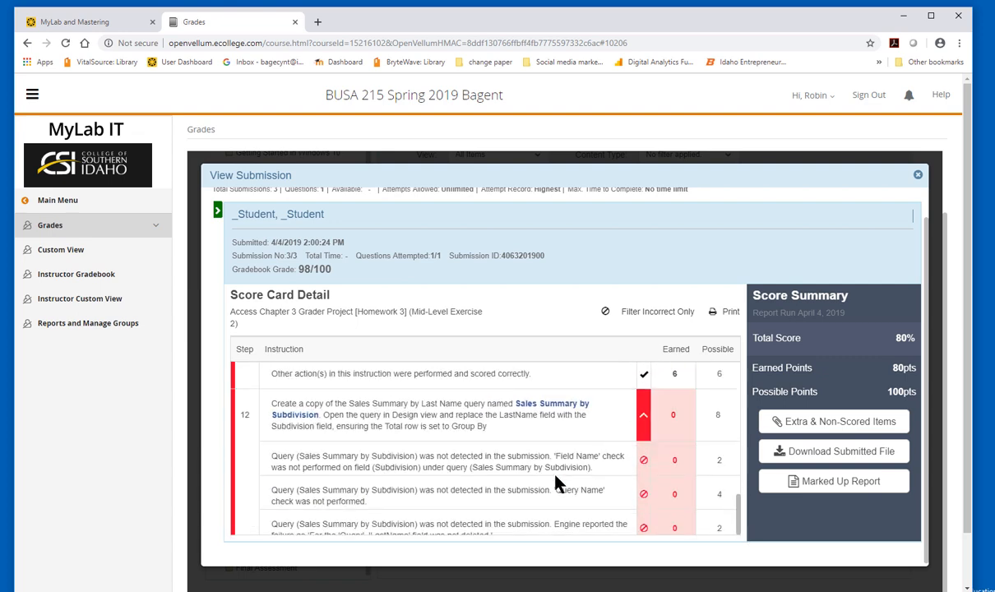
pyautogui.scroll(-3, 555, 482)
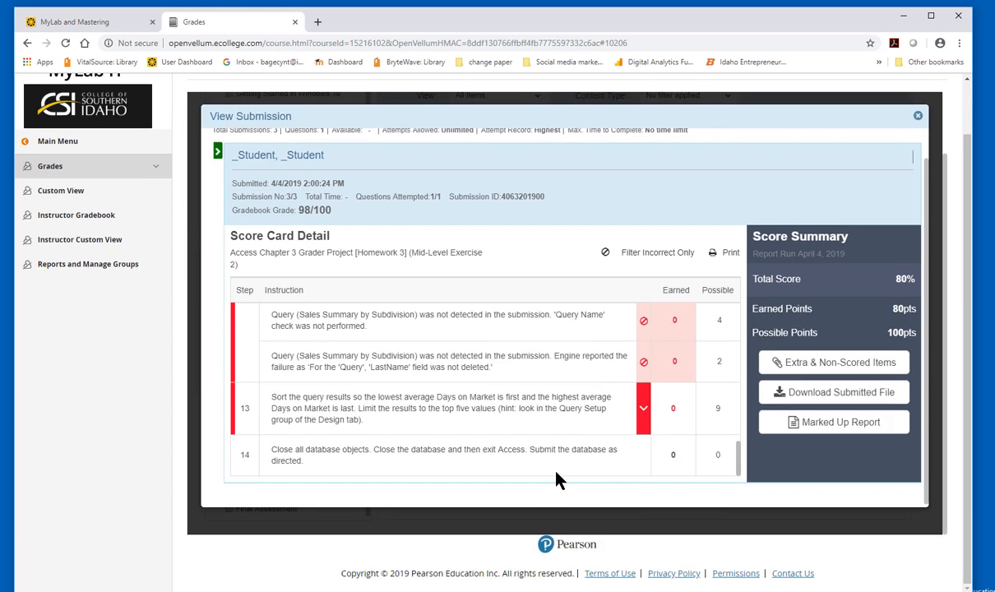